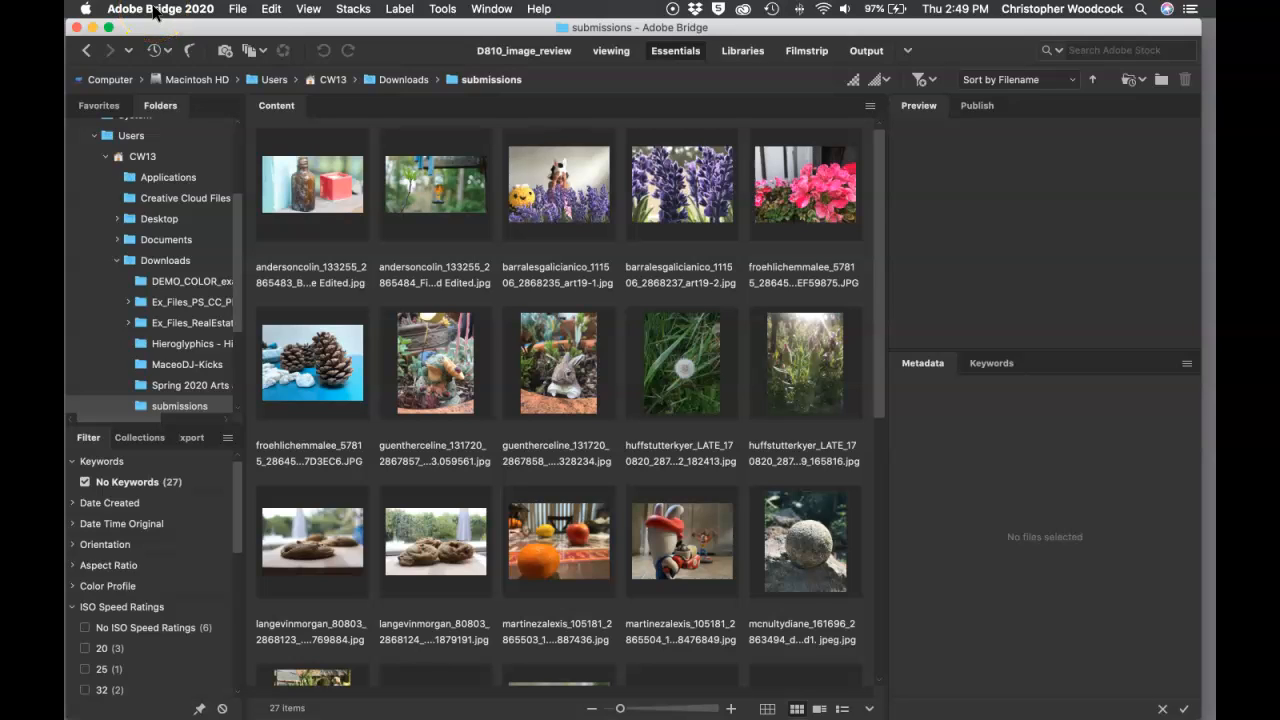
# Step: Set Camera Raw's file handling preferences to automatically open all supported JPEGs, HEICs and TIFFs
pyautogui.click(155, 12)
pyautogui.click(155, 53)
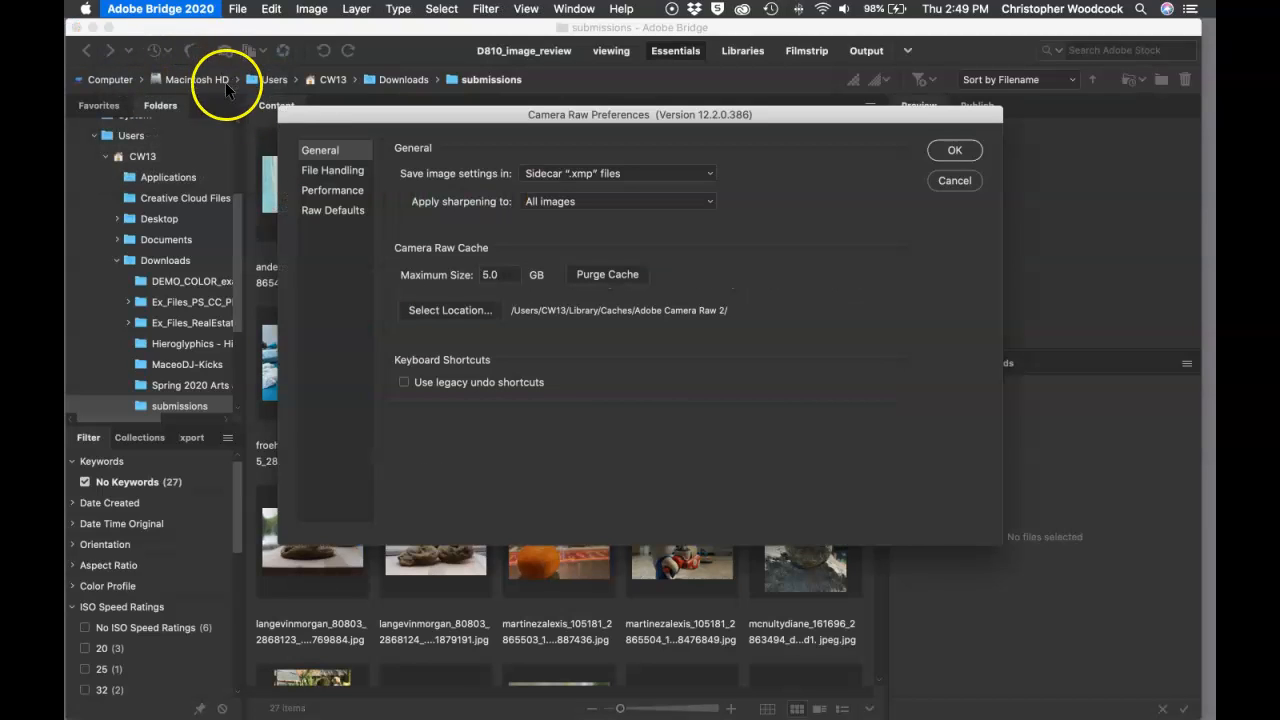
pyautogui.click(318, 172)
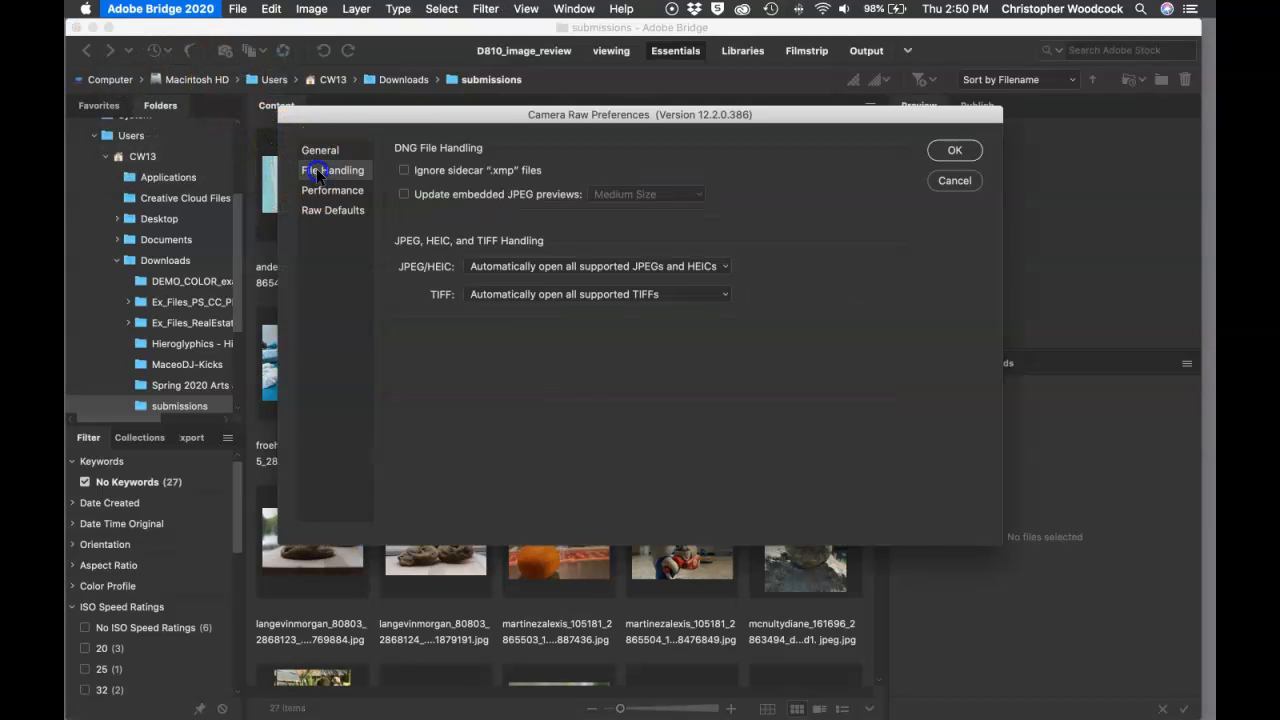
pyautogui.click(515, 268)
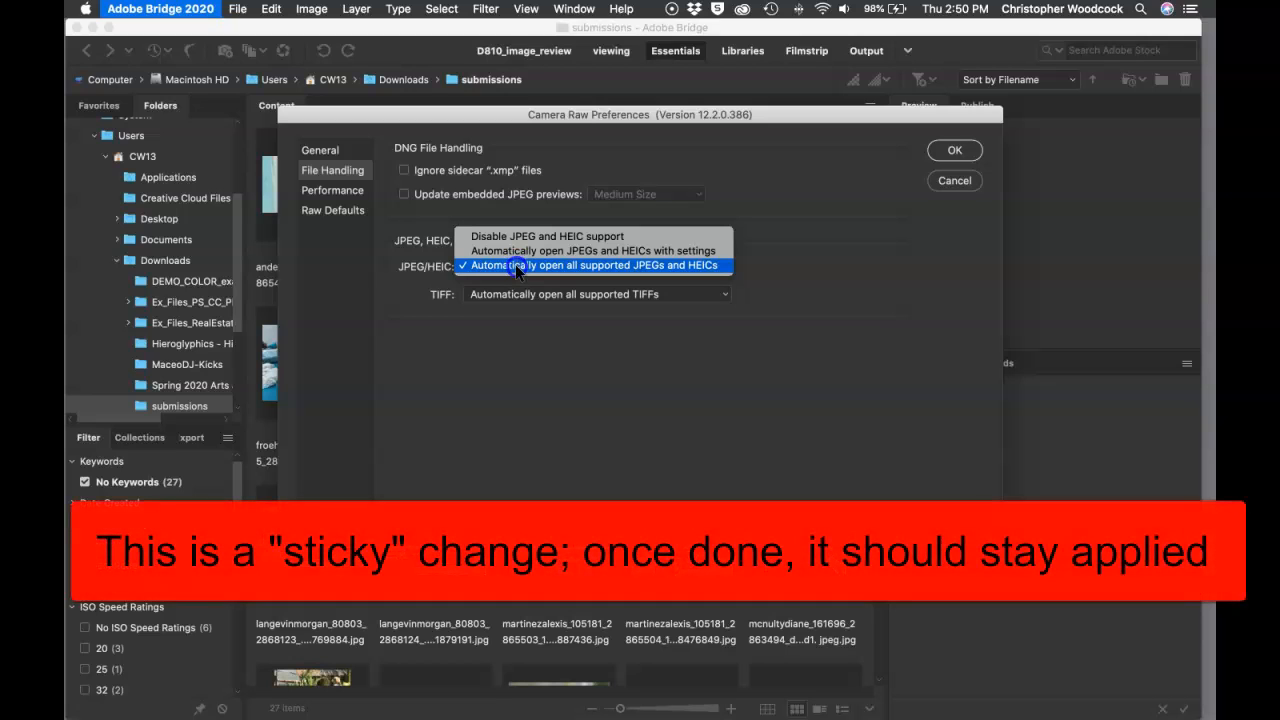
pyautogui.click(518, 266)
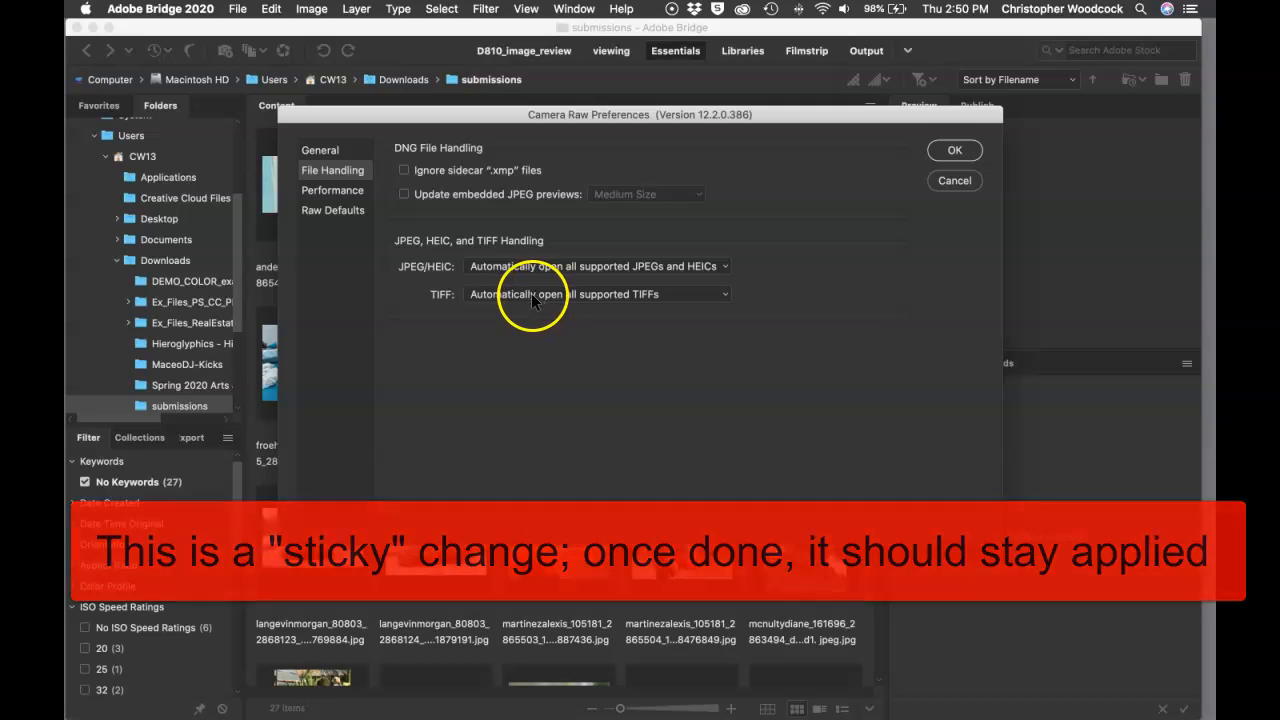
pyautogui.click(531, 293)
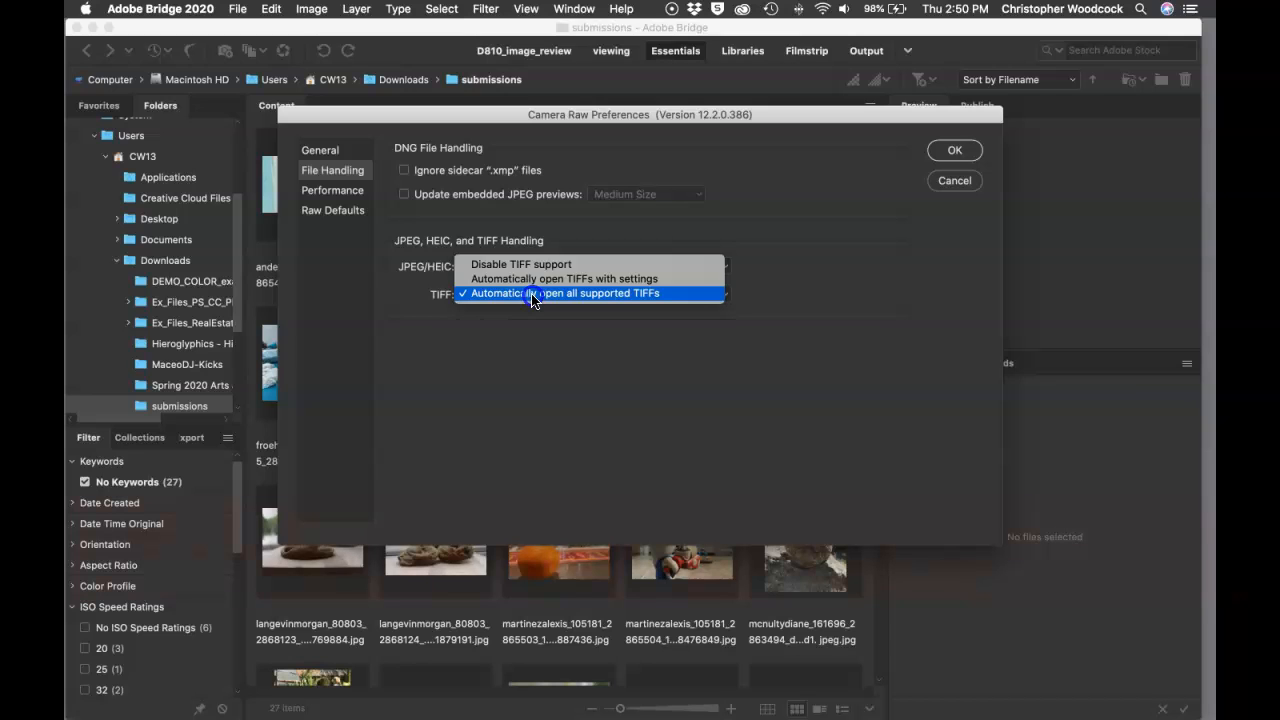
pyautogui.click(531, 293)
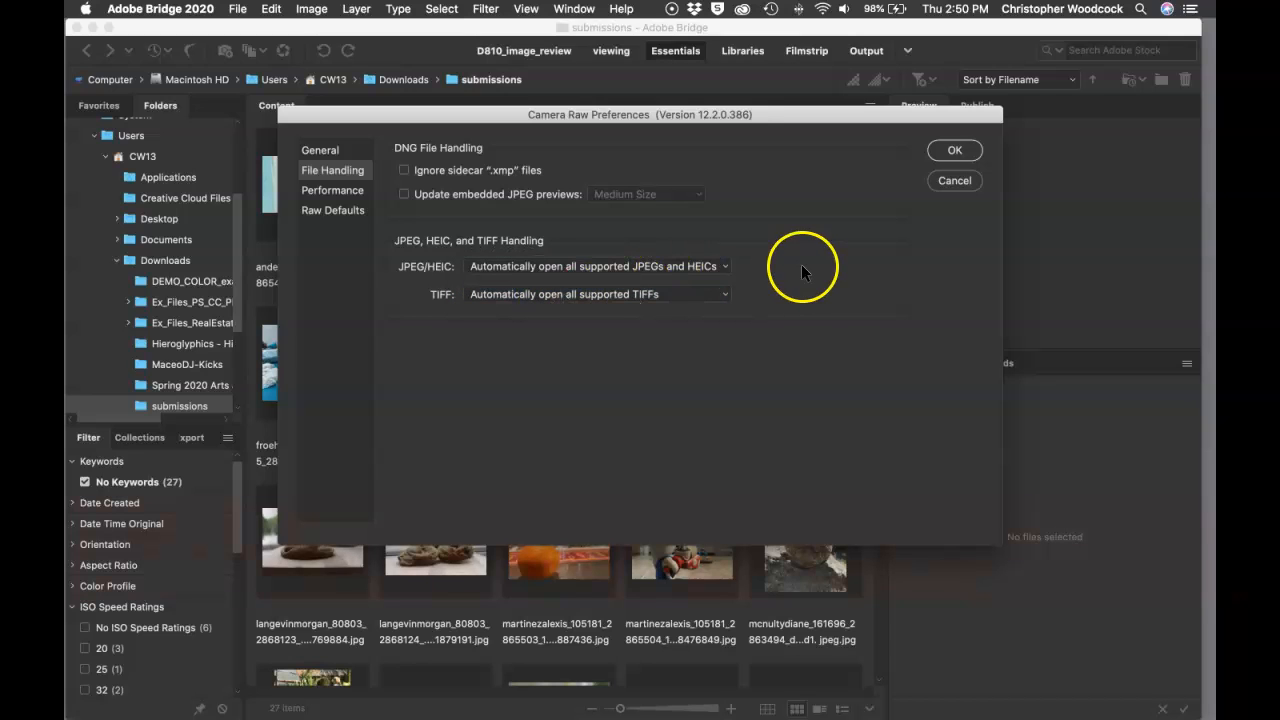
pyautogui.click(943, 148)
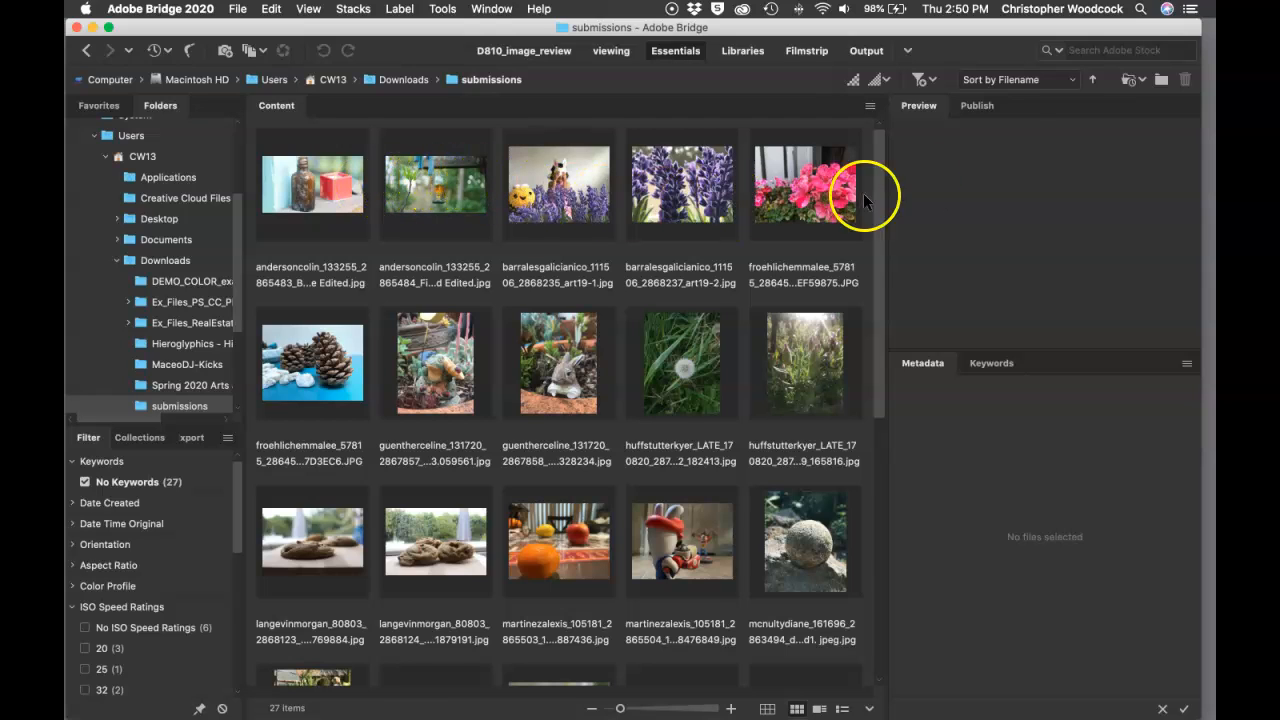
pyautogui.click(994, 79)
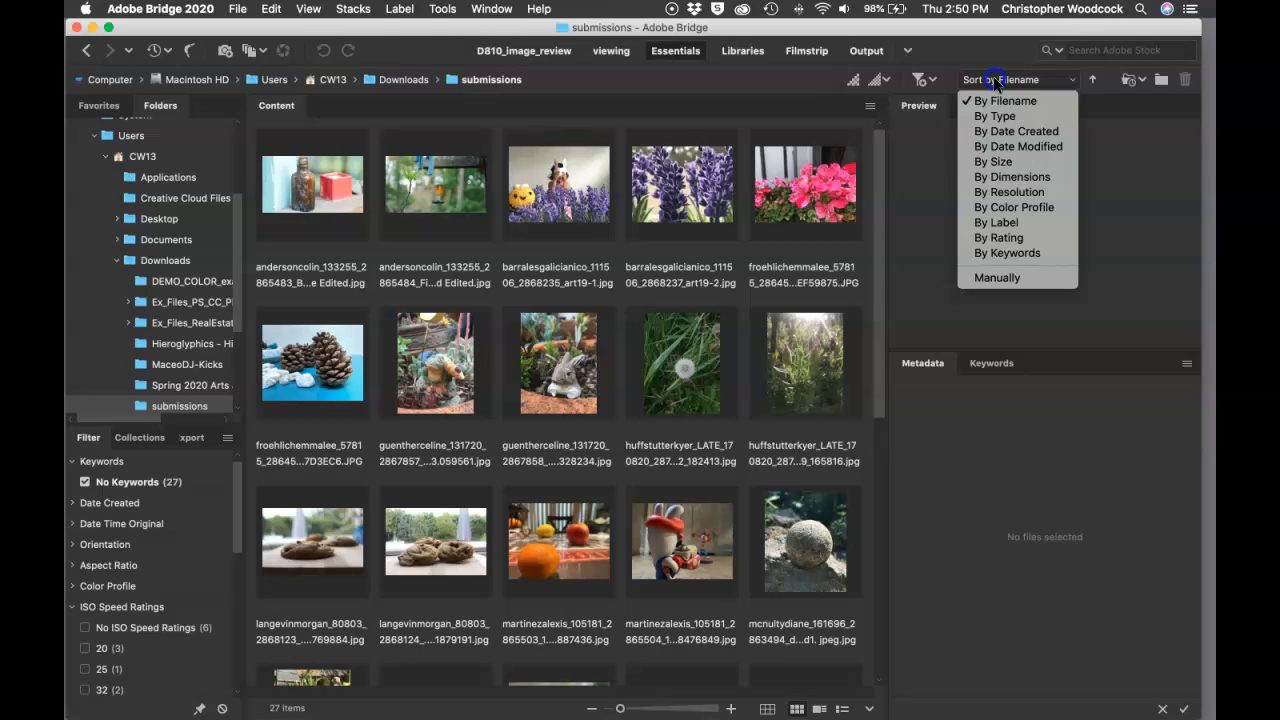
pyautogui.click(994, 84)
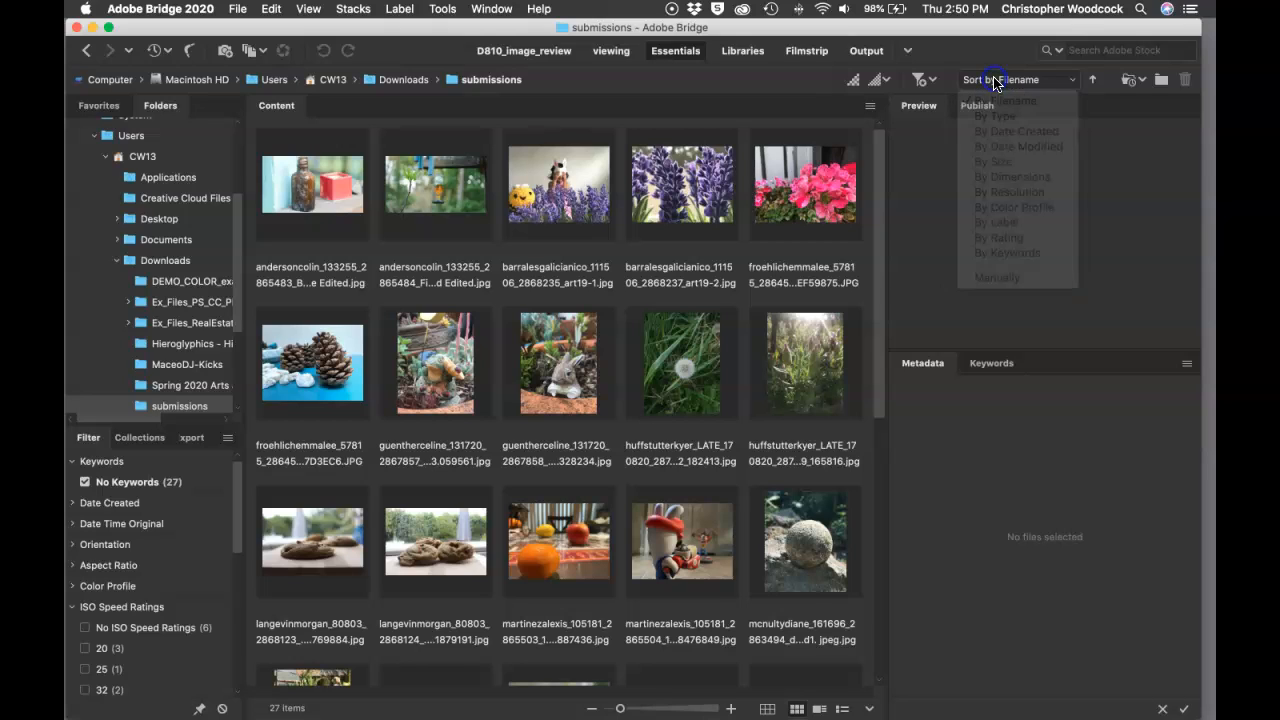
# Step: Open the brown bottle and red candle photo from the submissions folder in Camera Raw
pyautogui.scroll(-3, 326, 188)
pyautogui.click(327, 193)
pyautogui.scroll(3, 327, 193)
pyautogui.click(325, 193)
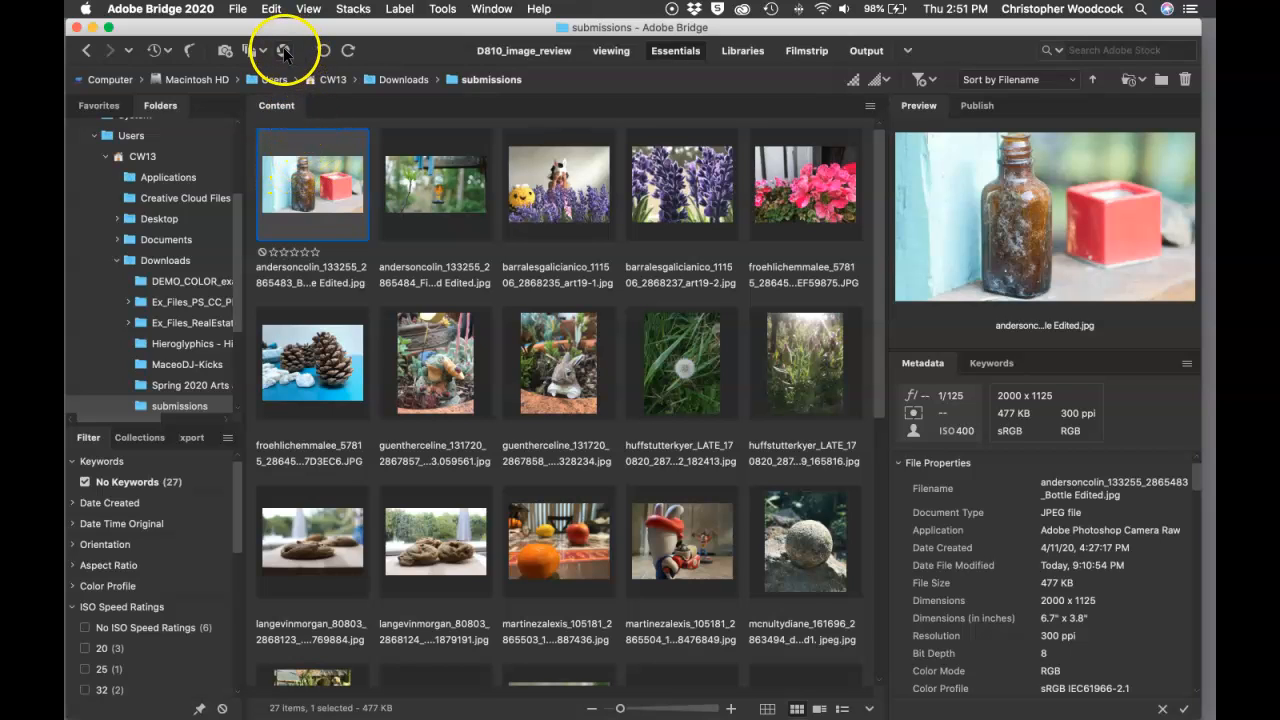
pyautogui.click(237, 8)
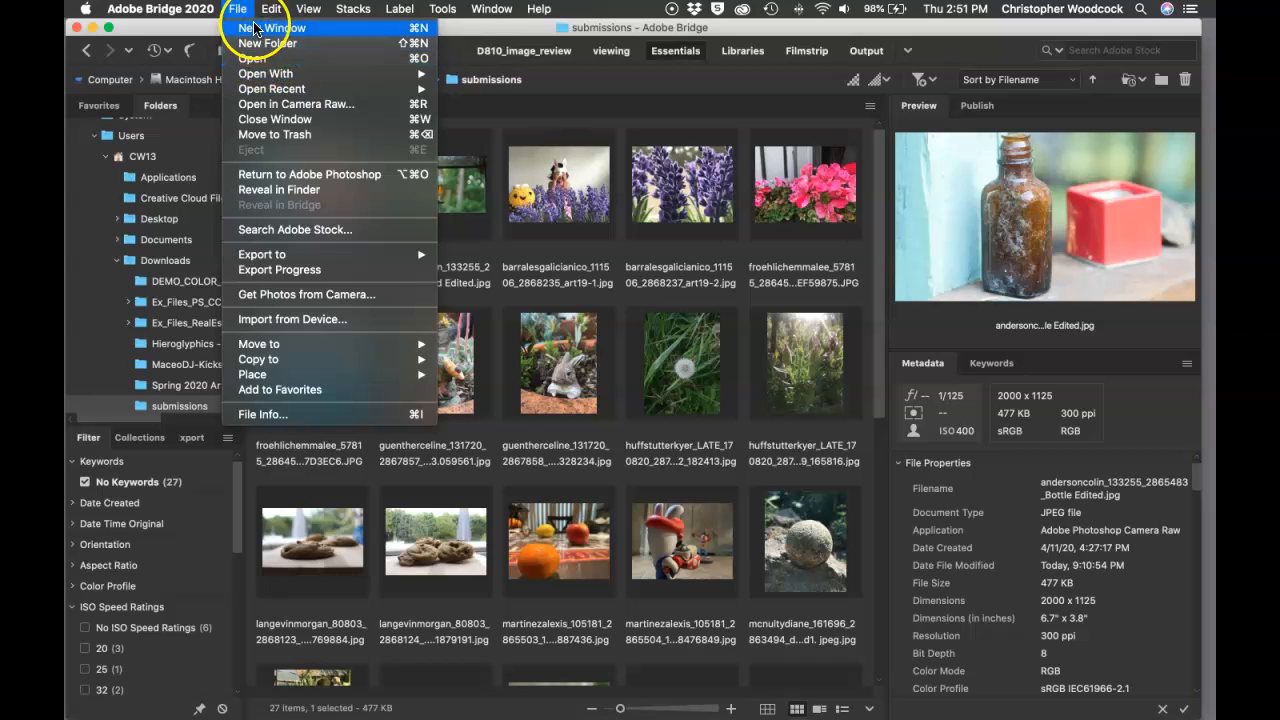
pyautogui.click(241, 10)
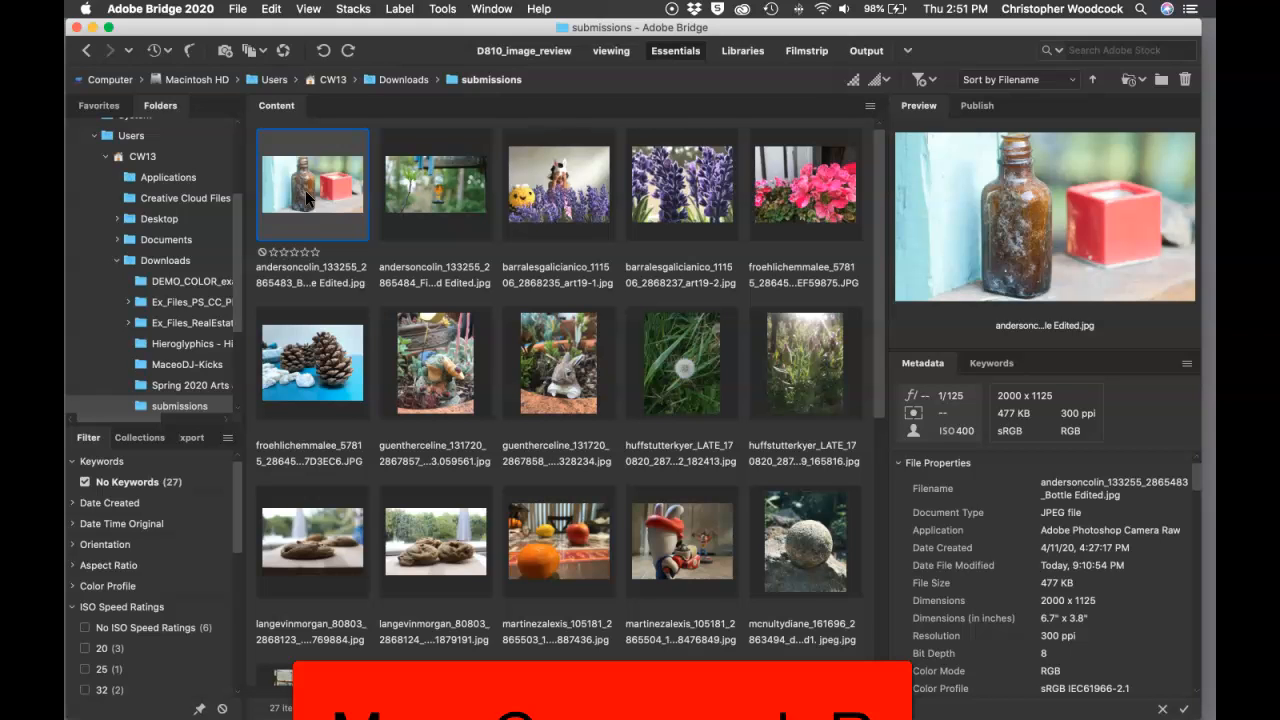
pyautogui.press('super+r')
pyautogui.click(501, 235)
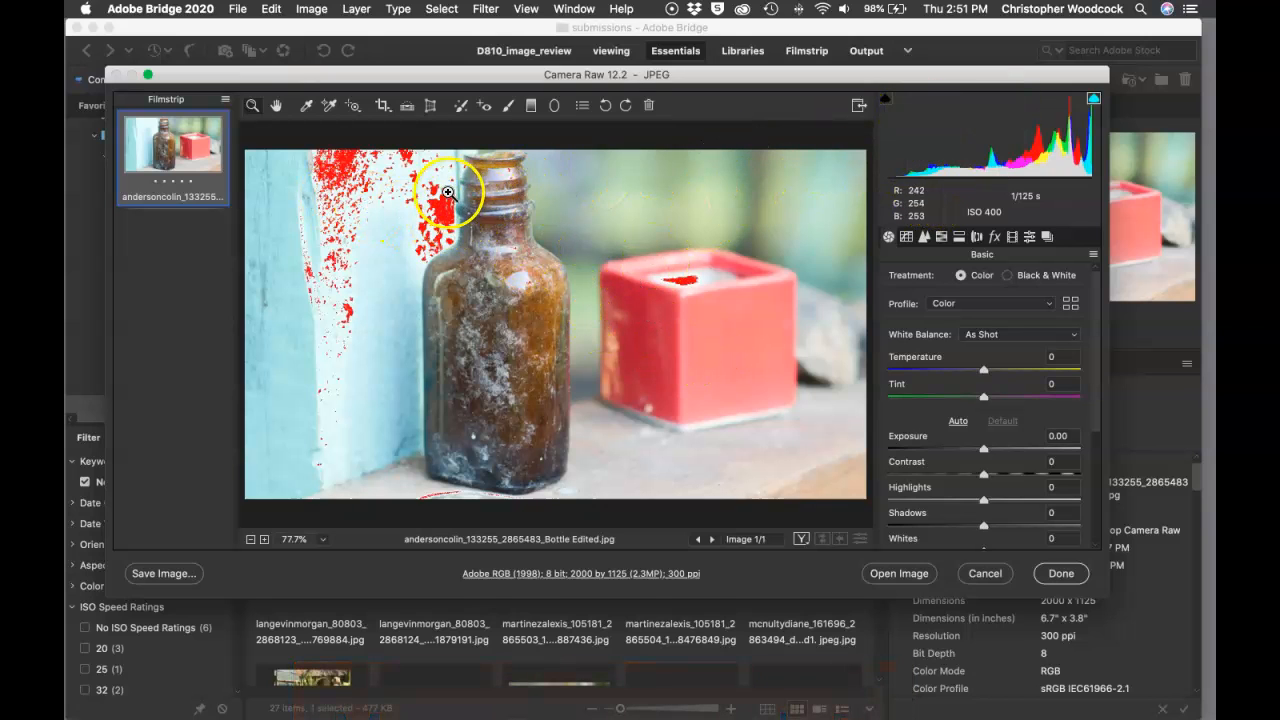
# Step: Enlarge the Camera Raw window to full screen and turn off the highlight clipping warning
pyautogui.moveTo(323, 67); pyautogui.dragTo(301, 22)
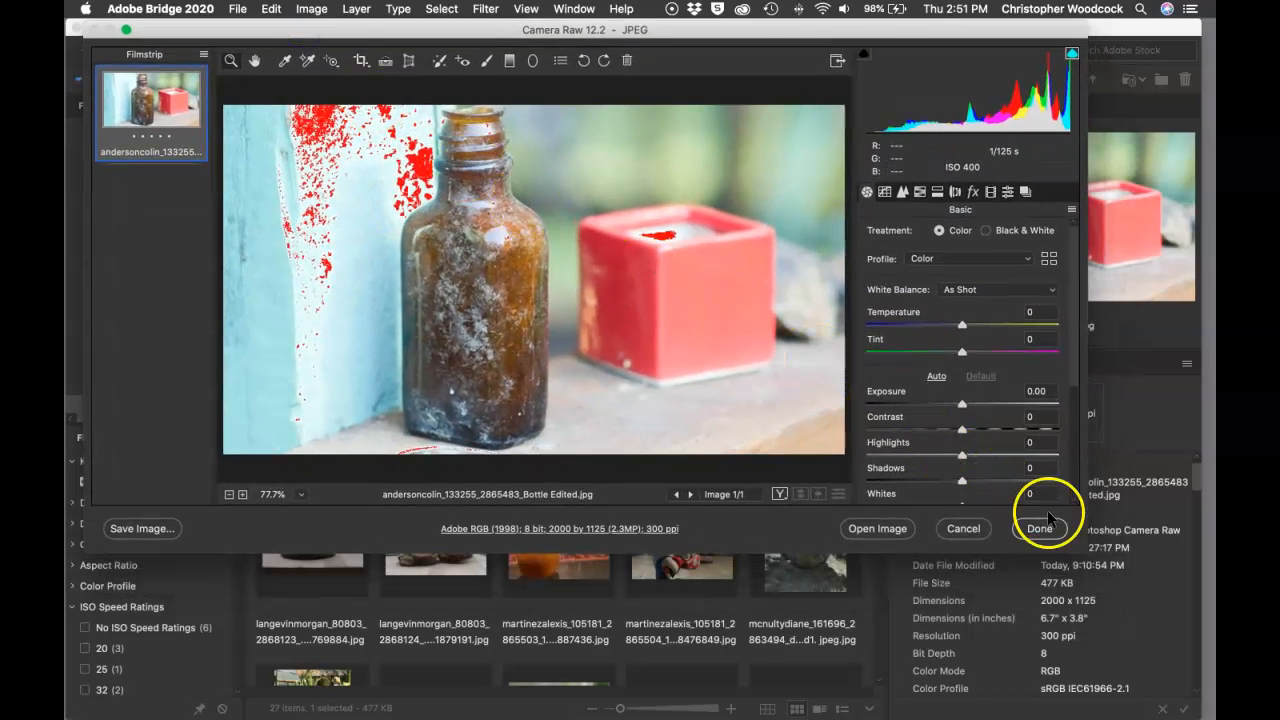
pyautogui.moveTo(1080, 550); pyautogui.dragTo(1184, 714)
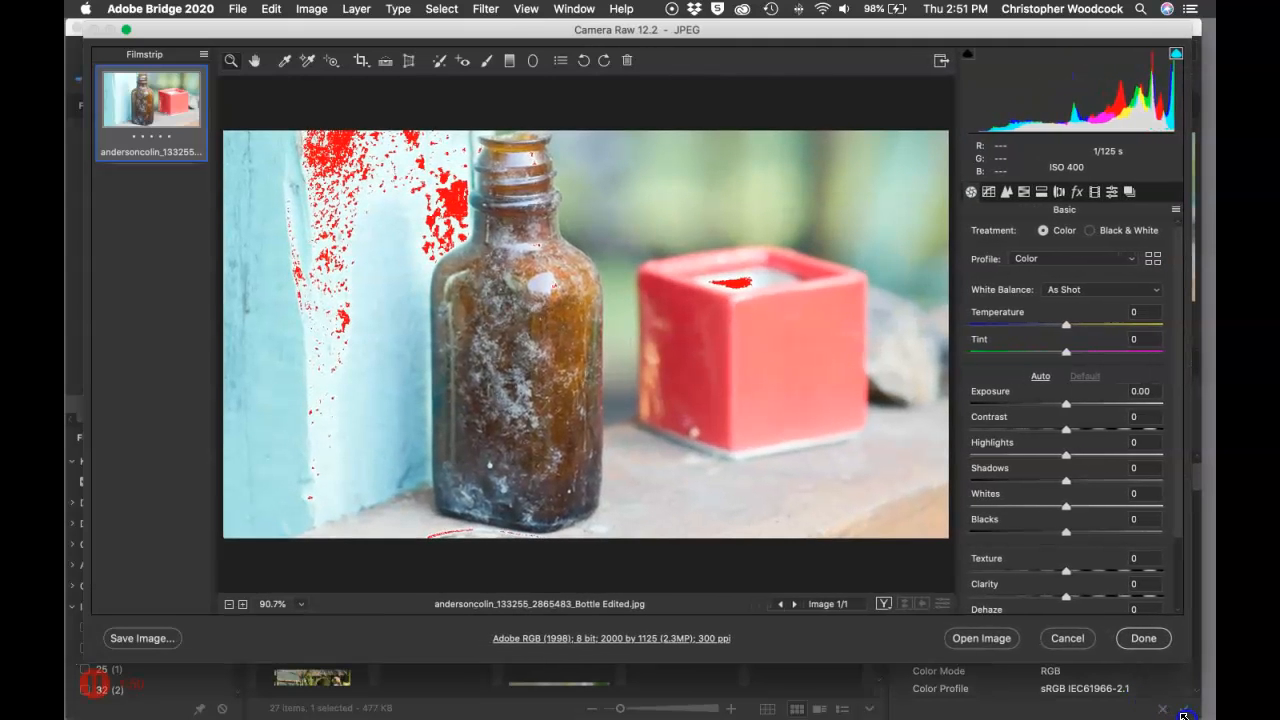
pyautogui.press('f')
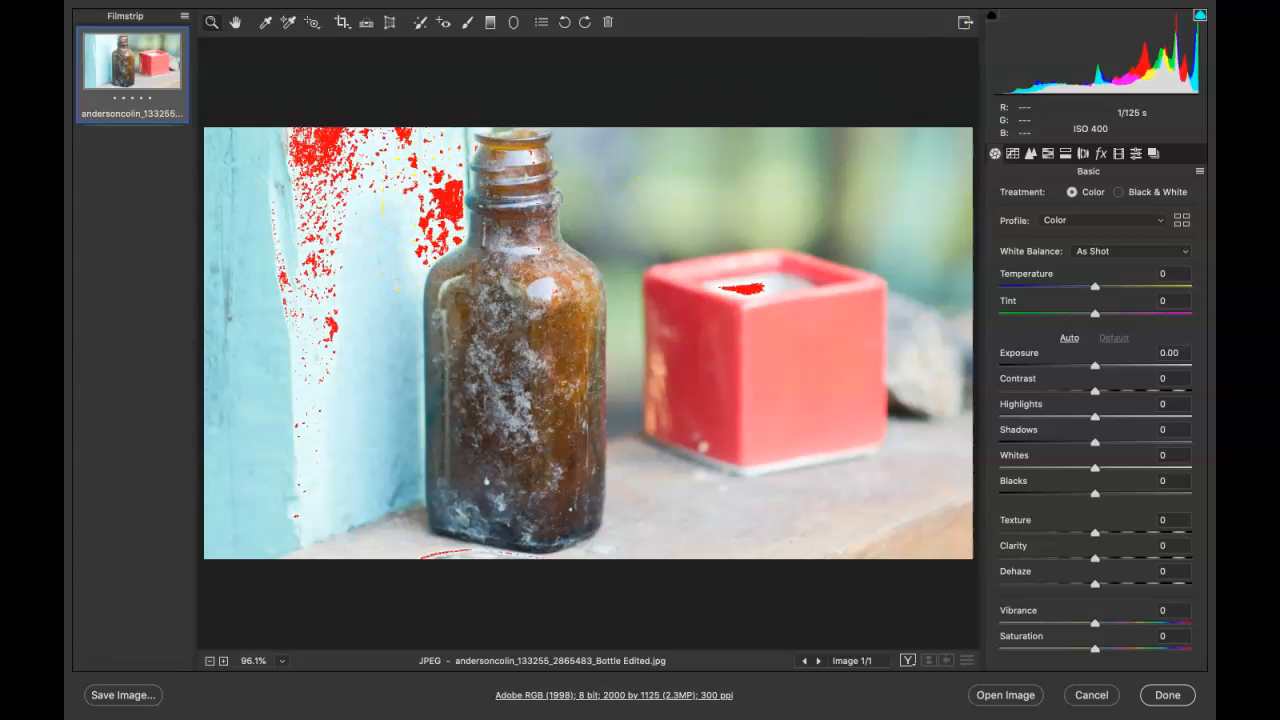
pyautogui.click(1200, 17)
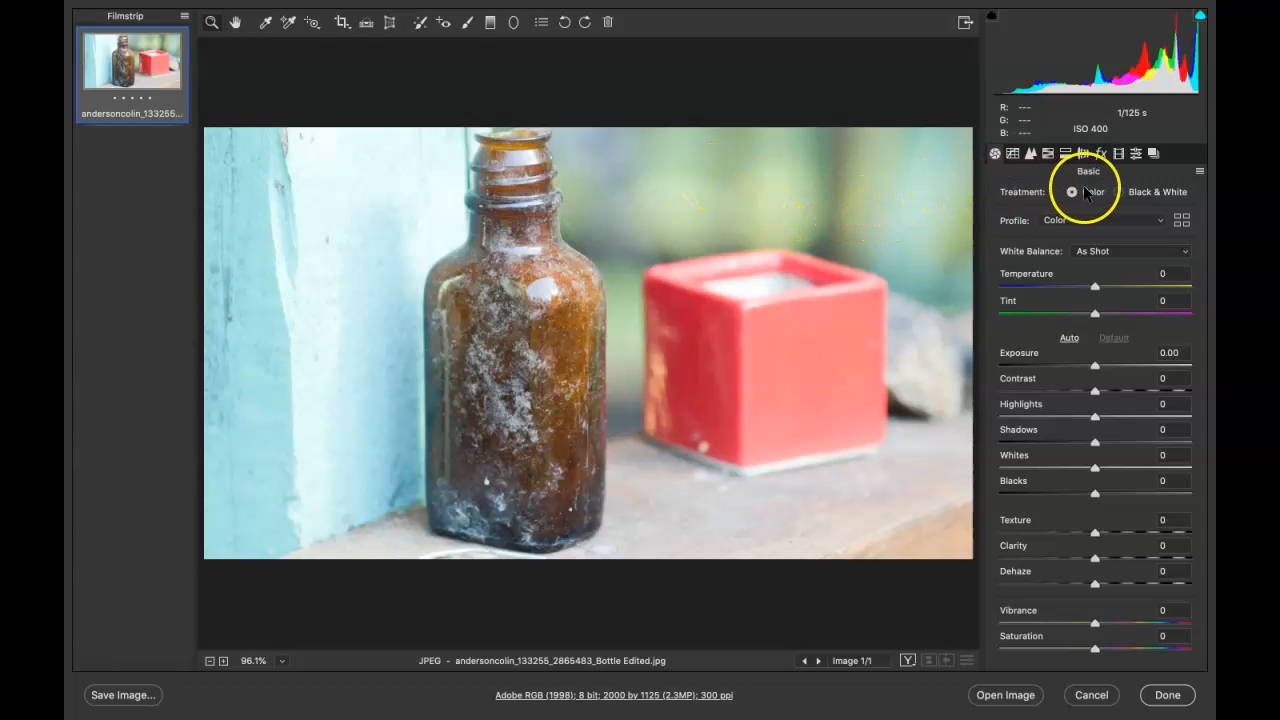
# Step: Convert the bottle photo to the Black & White treatment and finish the Camera Raw edit
pyautogui.click(1119, 193)
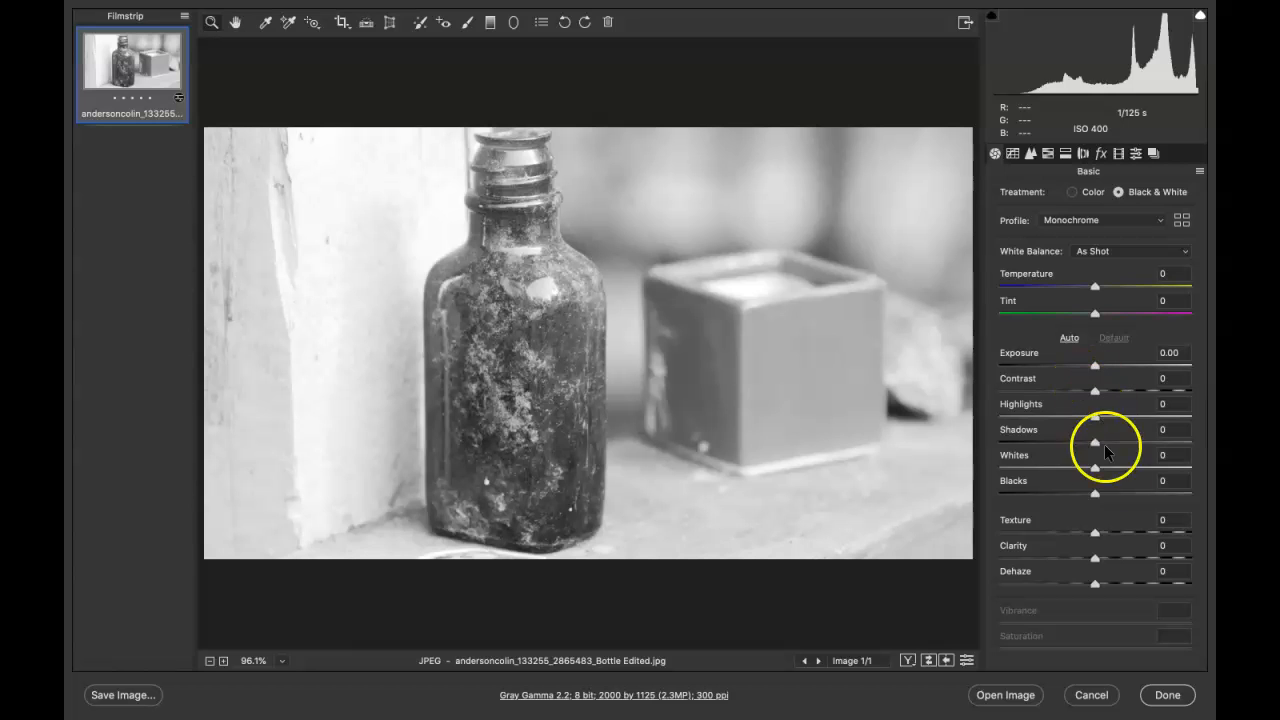
pyautogui.click(1167, 698)
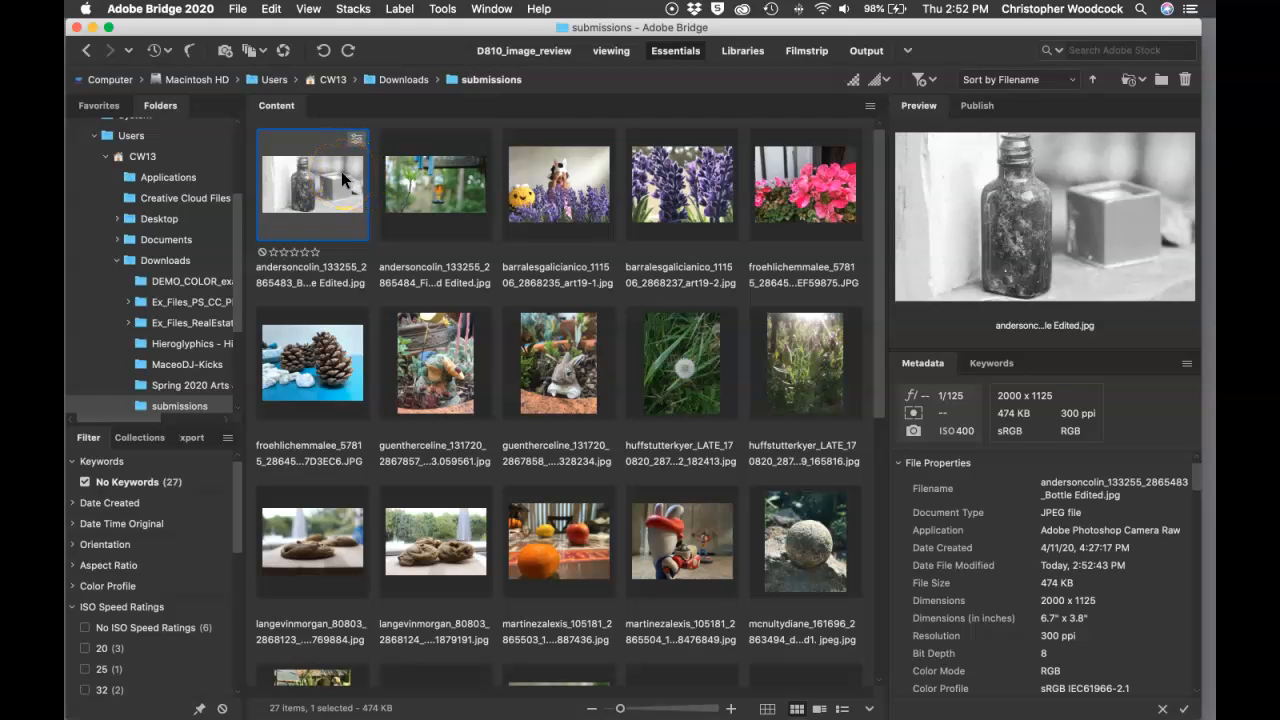
pyautogui.scroll(-3, 340, 175)
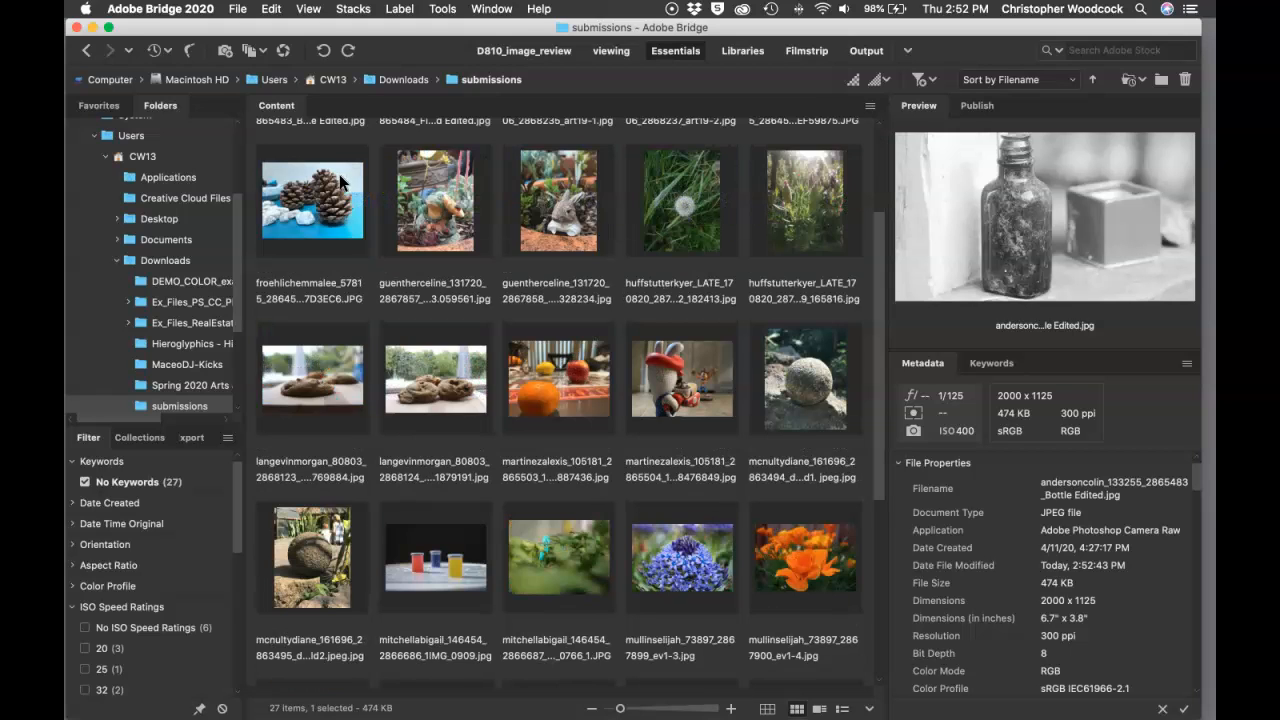
pyautogui.scroll(3, 340, 175)
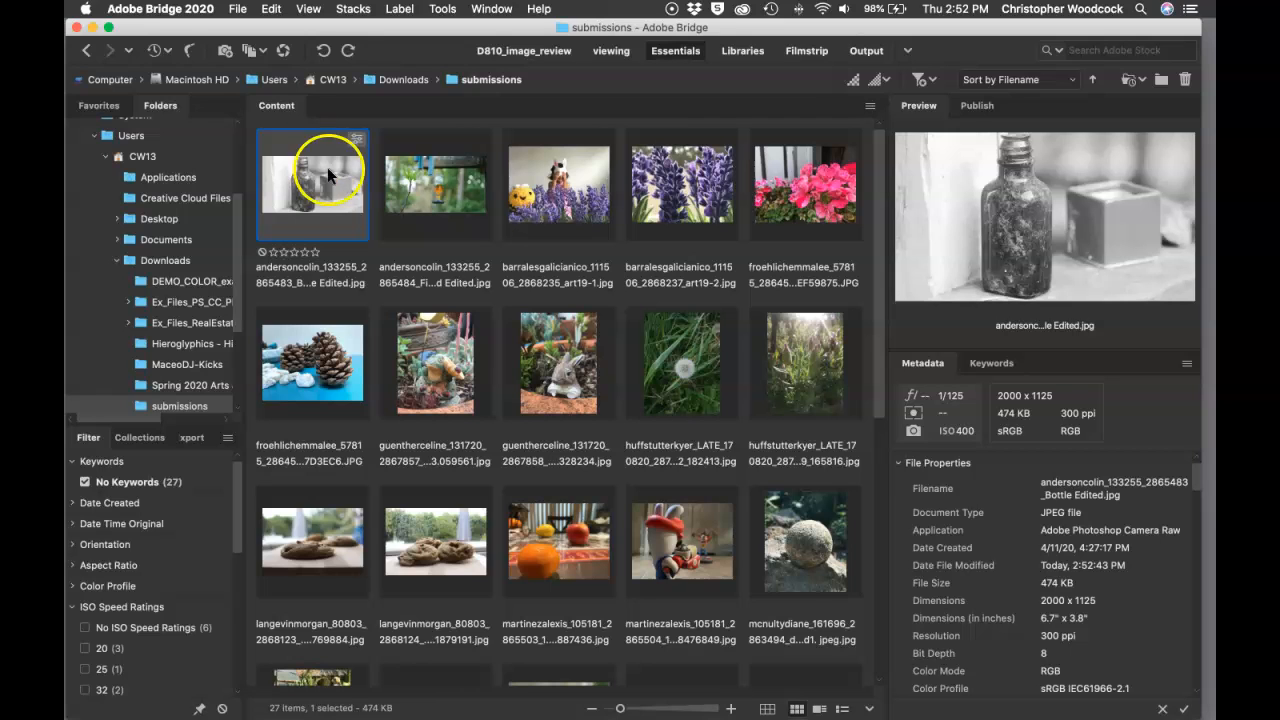
# Step: Reopen the black-and-white bottle photo in Camera Raw and set the Crop tool's ratio to 9 to 16
pyautogui.click(284, 50)
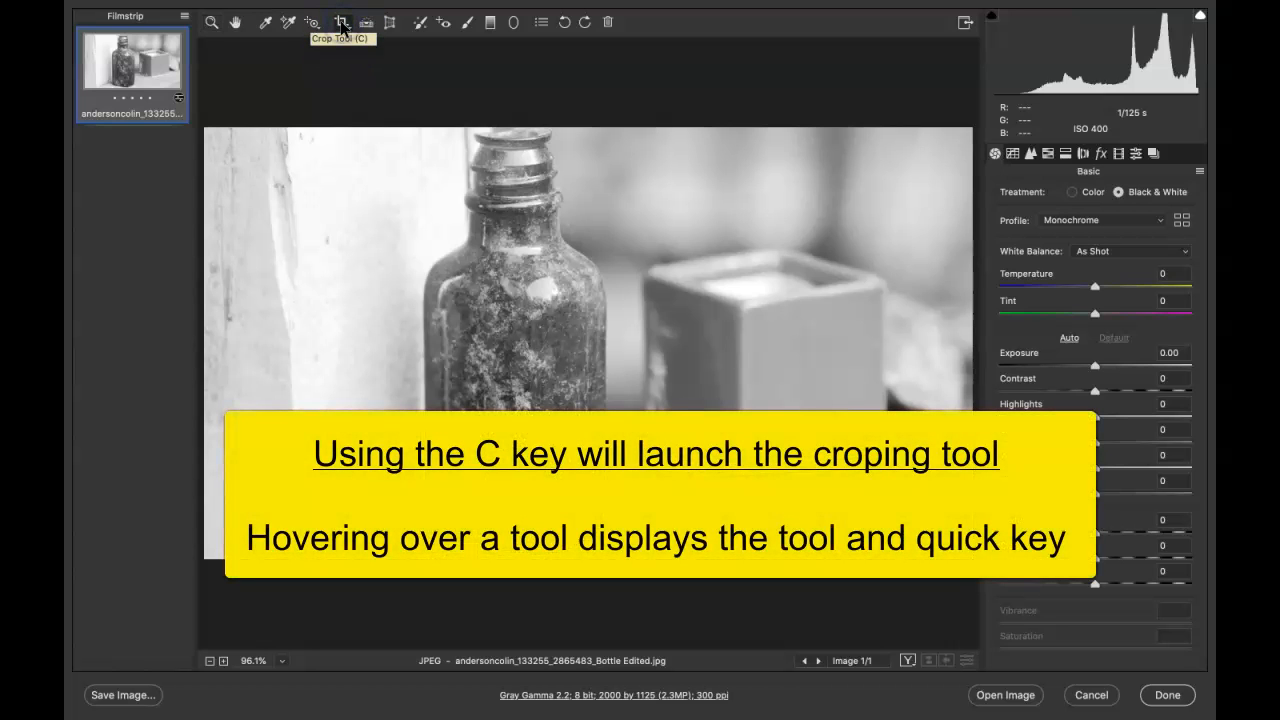
pyautogui.moveTo(340, 22); pyautogui.dragTo(355, 73)
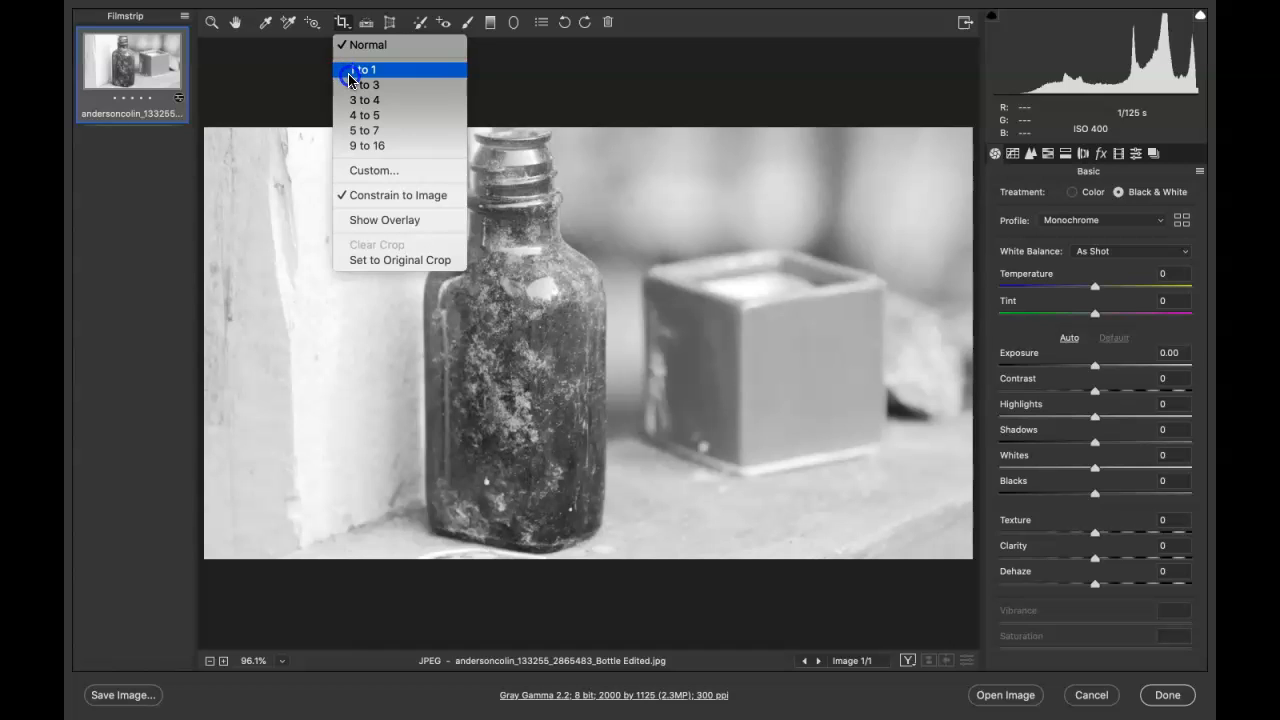
pyautogui.click(358, 146)
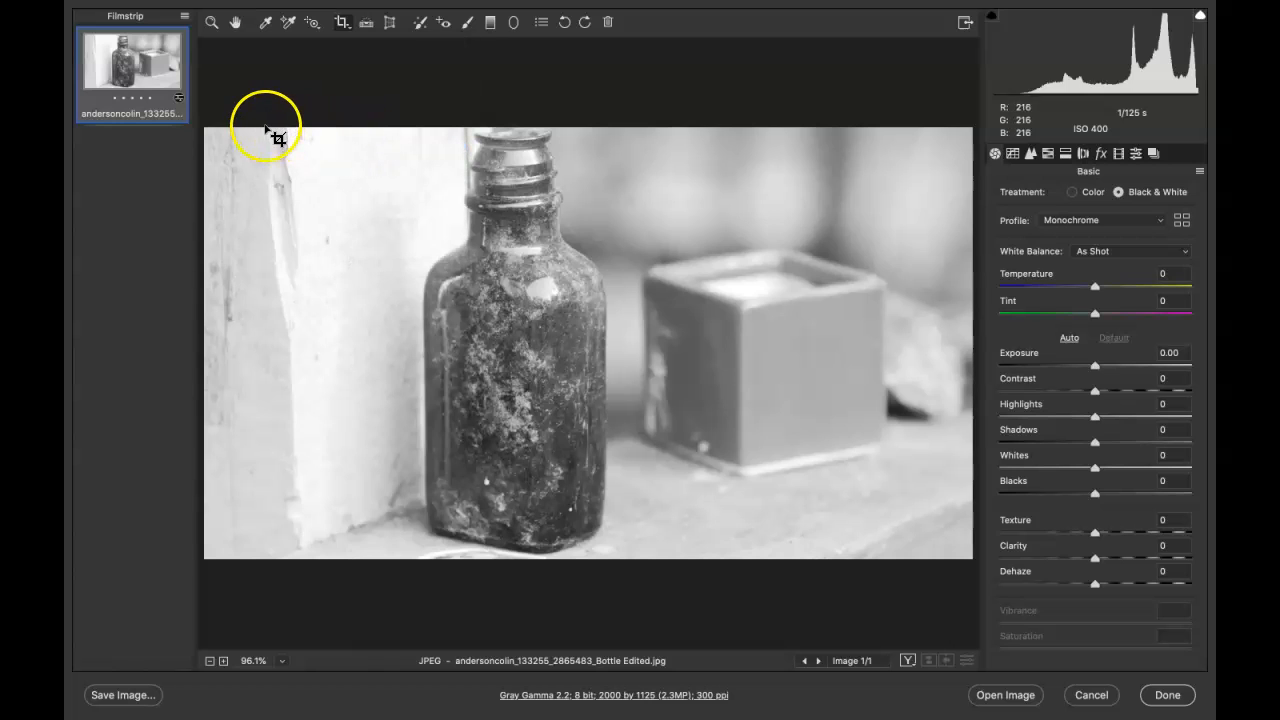
# Step: Draw a crop frame of about 1883 by 1059 pixels, extend it to the full image and commit it
pyautogui.moveTo(249, 129); pyautogui.dragTo(1003, 714)
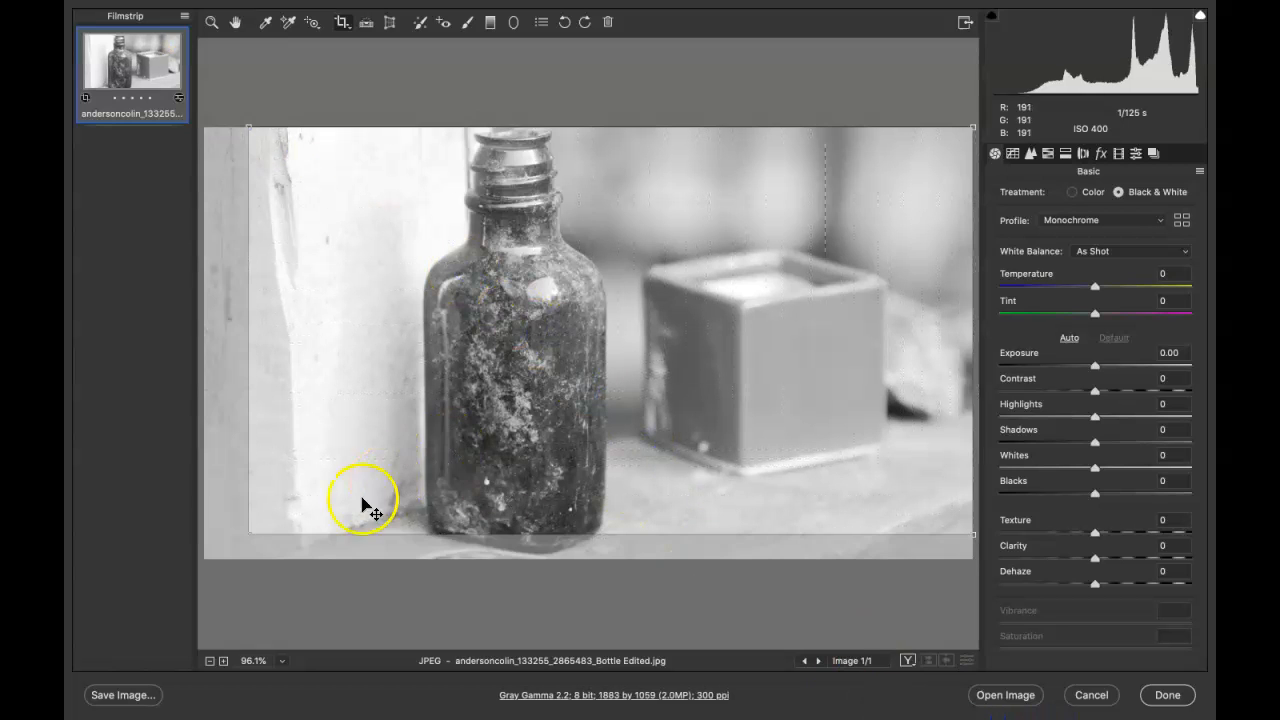
pyautogui.moveTo(248, 533); pyautogui.dragTo(195, 586)
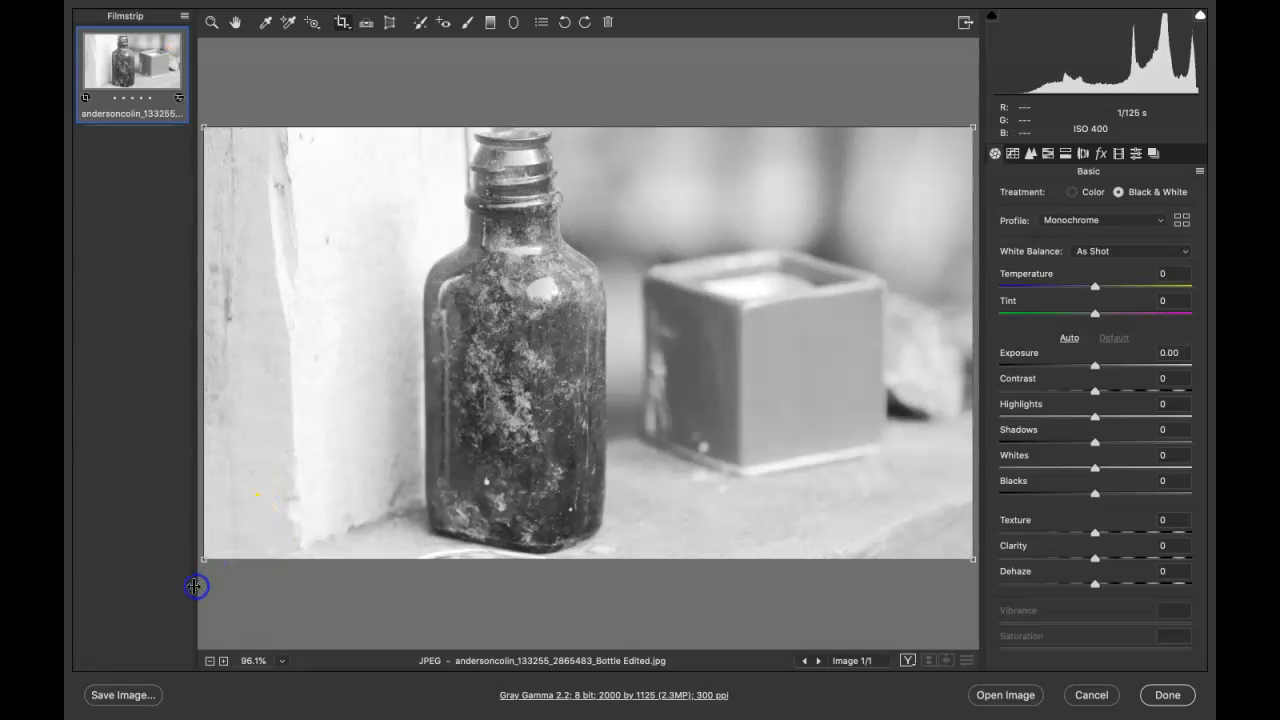
pyautogui.click(264, 556)
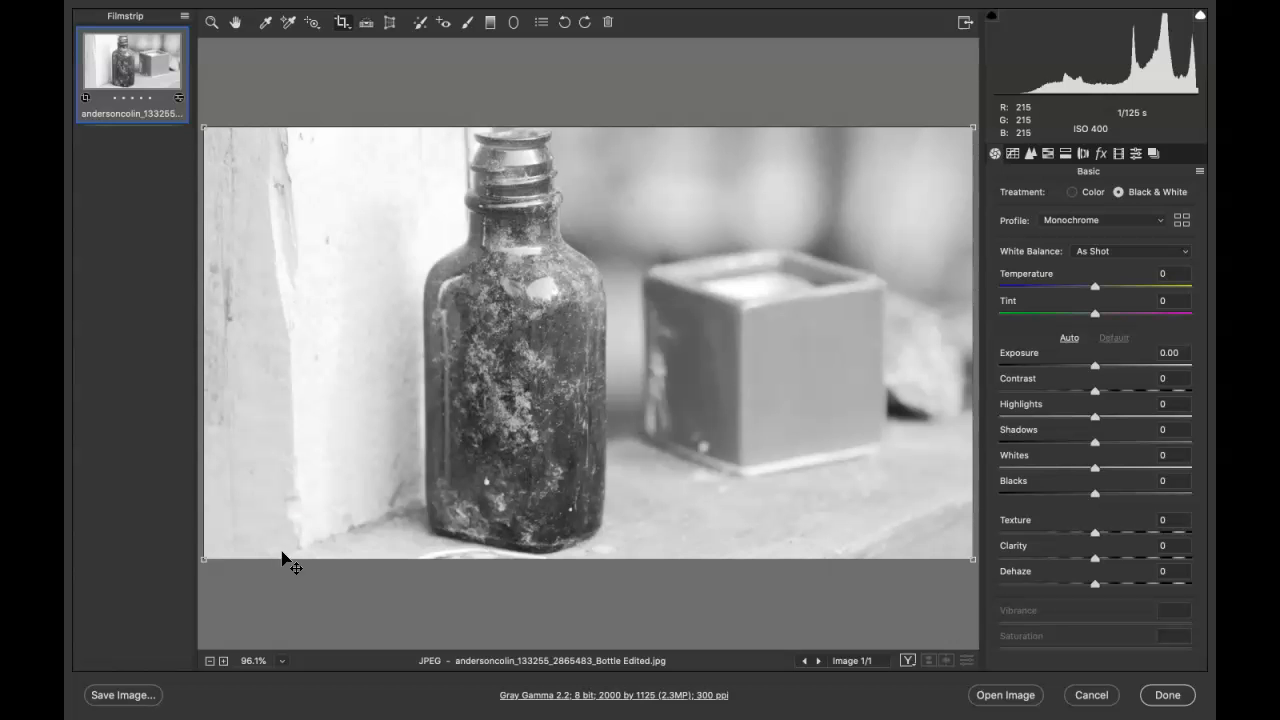
pyautogui.click(551, 563)
pyautogui.press('Return')
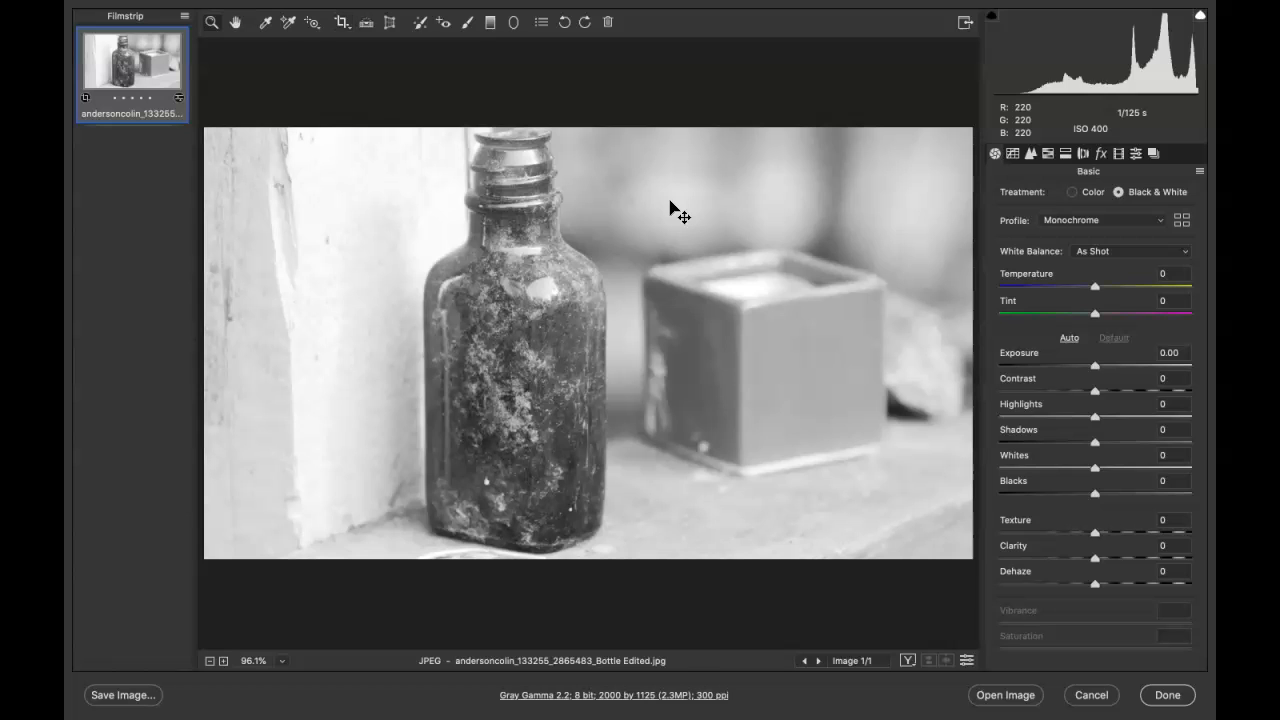
# Step: Change the crop ratio to 2 to 3 and clear the existing crop frame from the photo
pyautogui.click(341, 22)
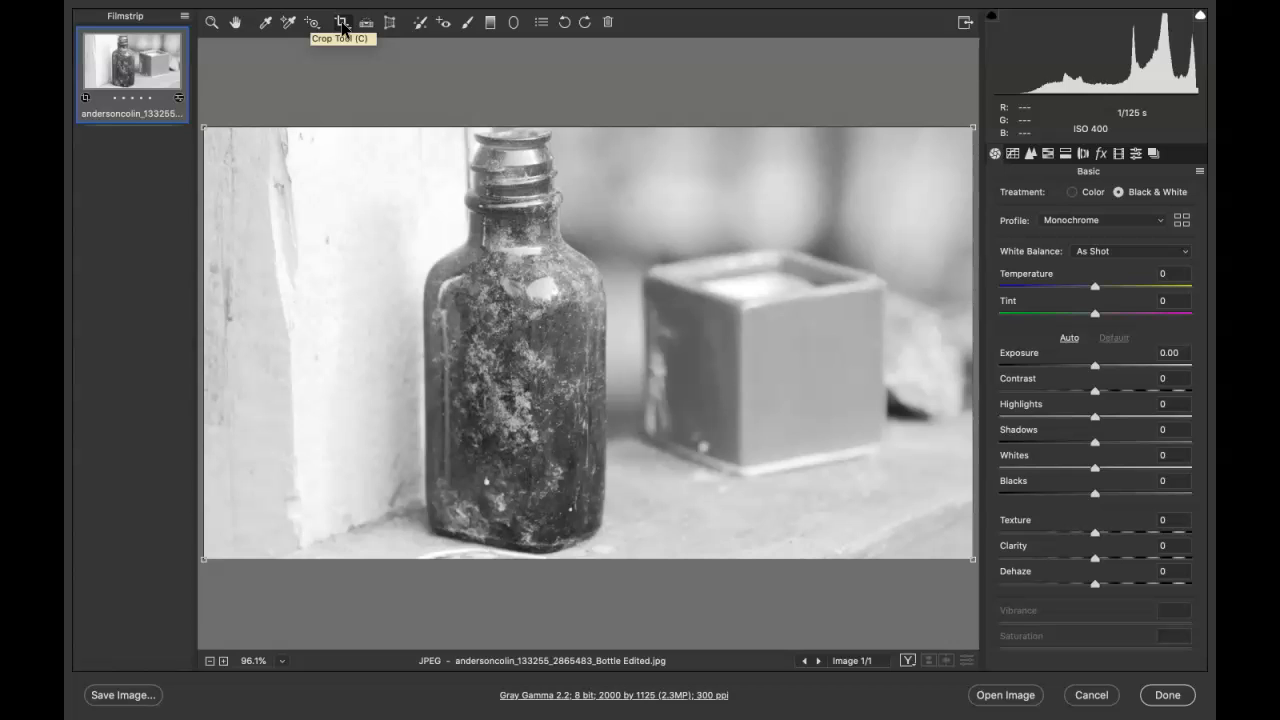
pyautogui.click(341, 24)
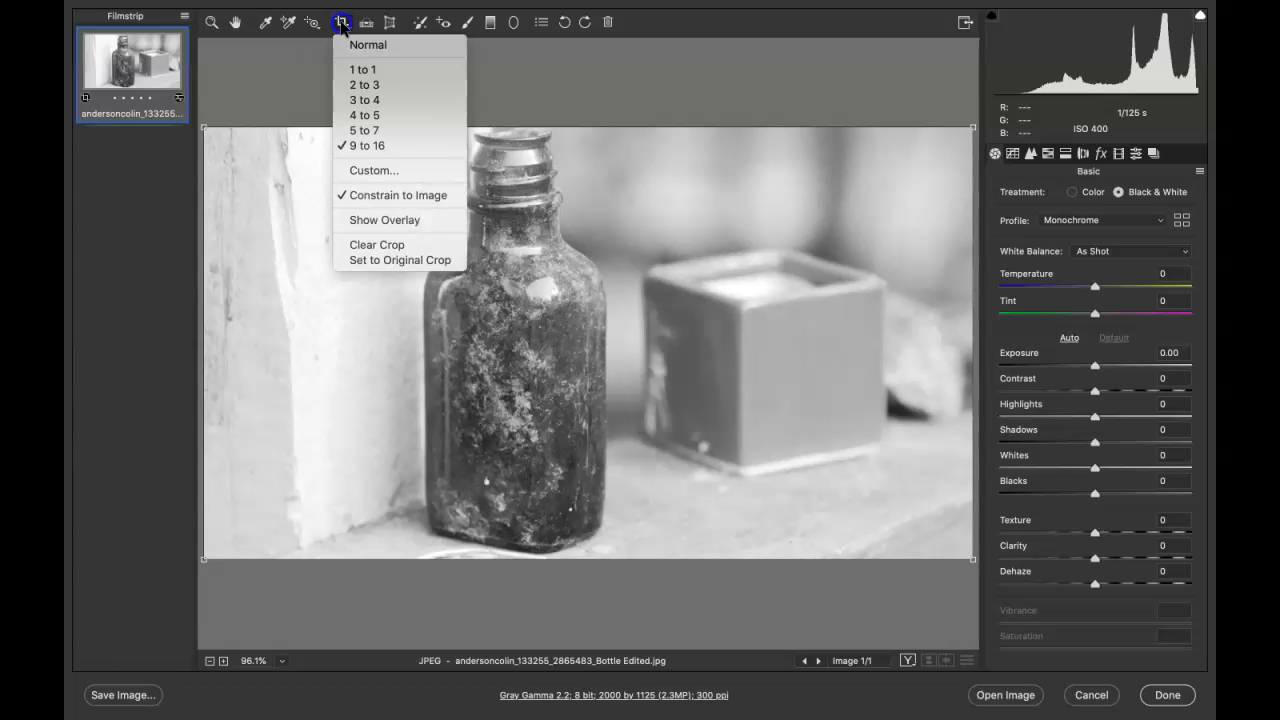
pyautogui.click(343, 87)
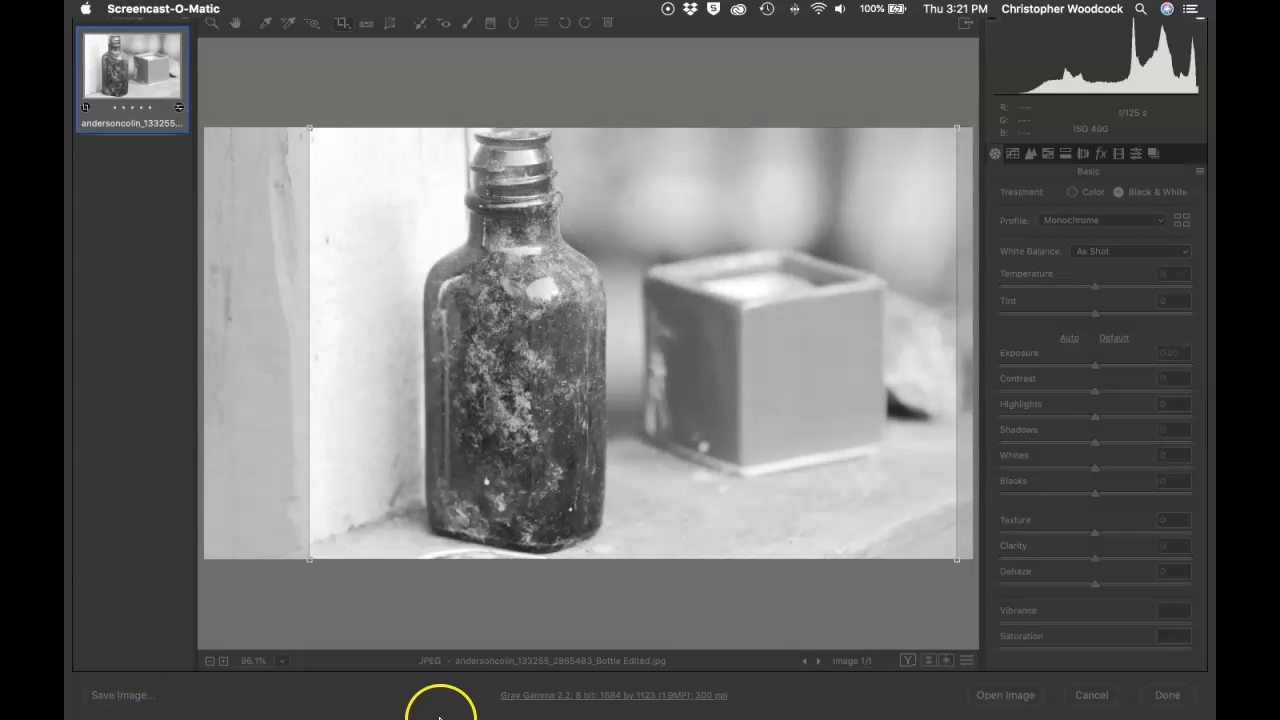
pyautogui.click(509, 631)
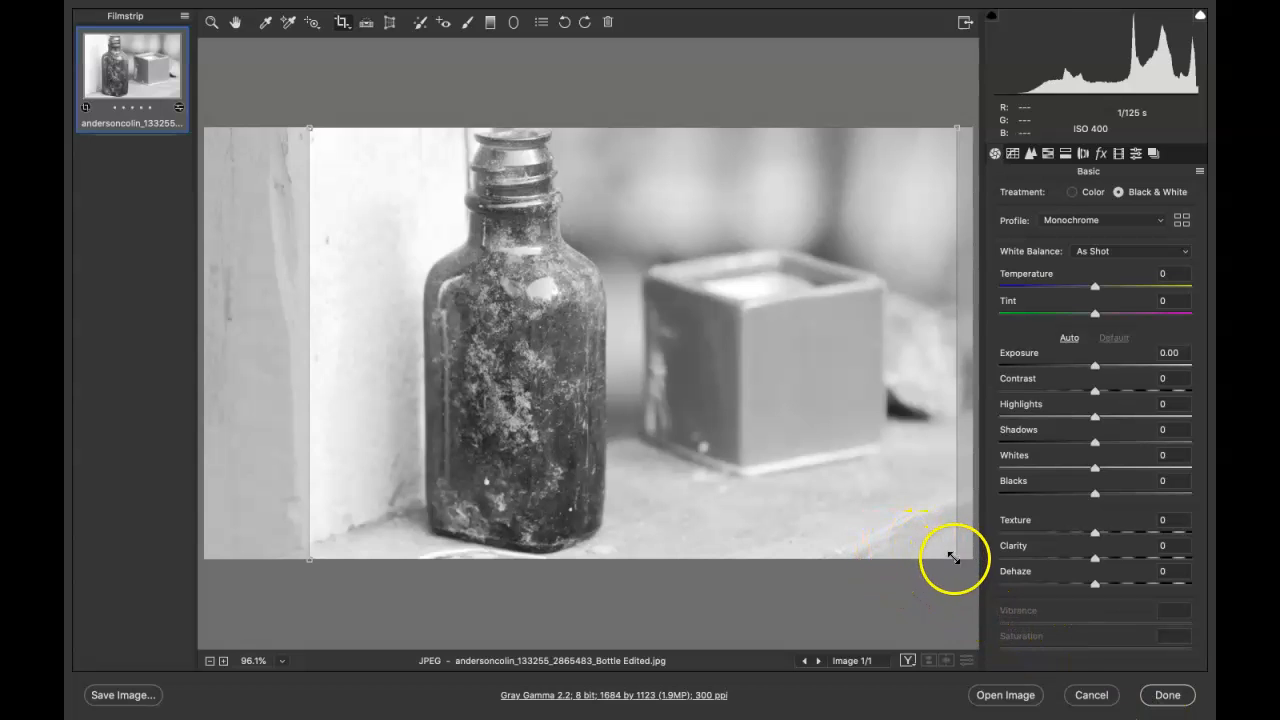
pyautogui.click(865, 522)
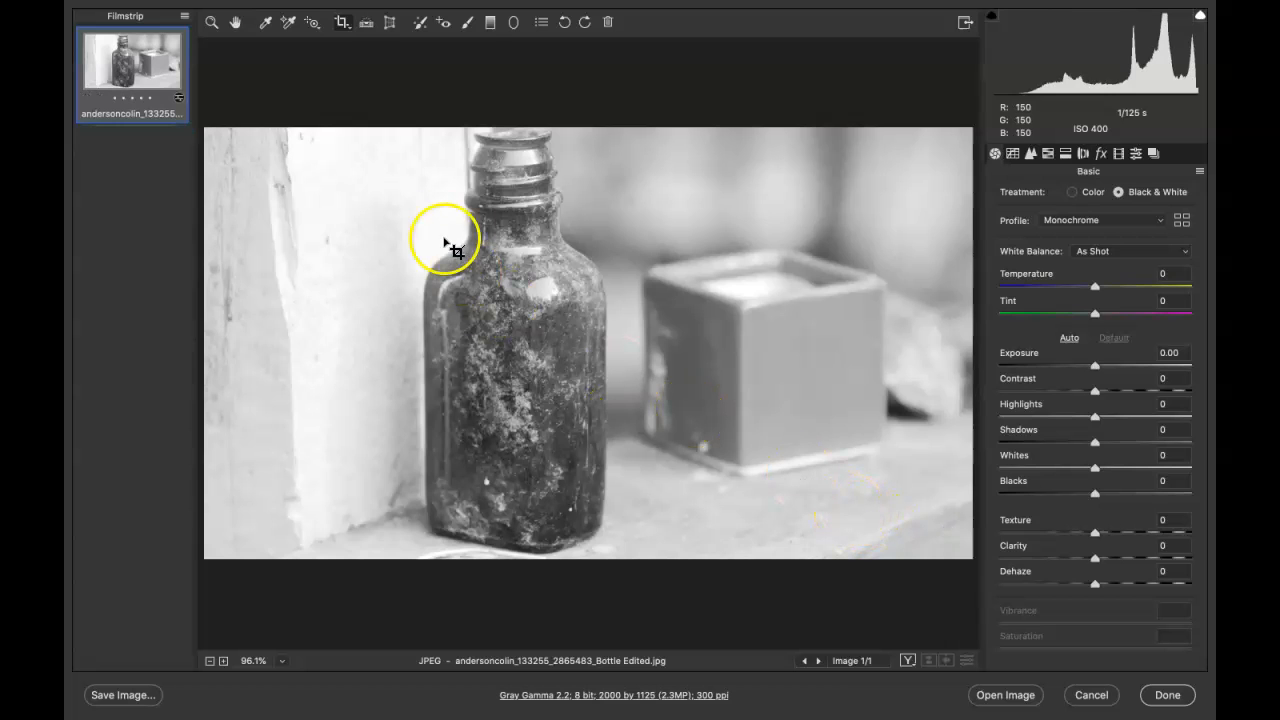
# Step: Crop the photo at full height around the bottle and candle to about 1688 by 1125 pixels and finish the edit
pyautogui.click(340, 24)
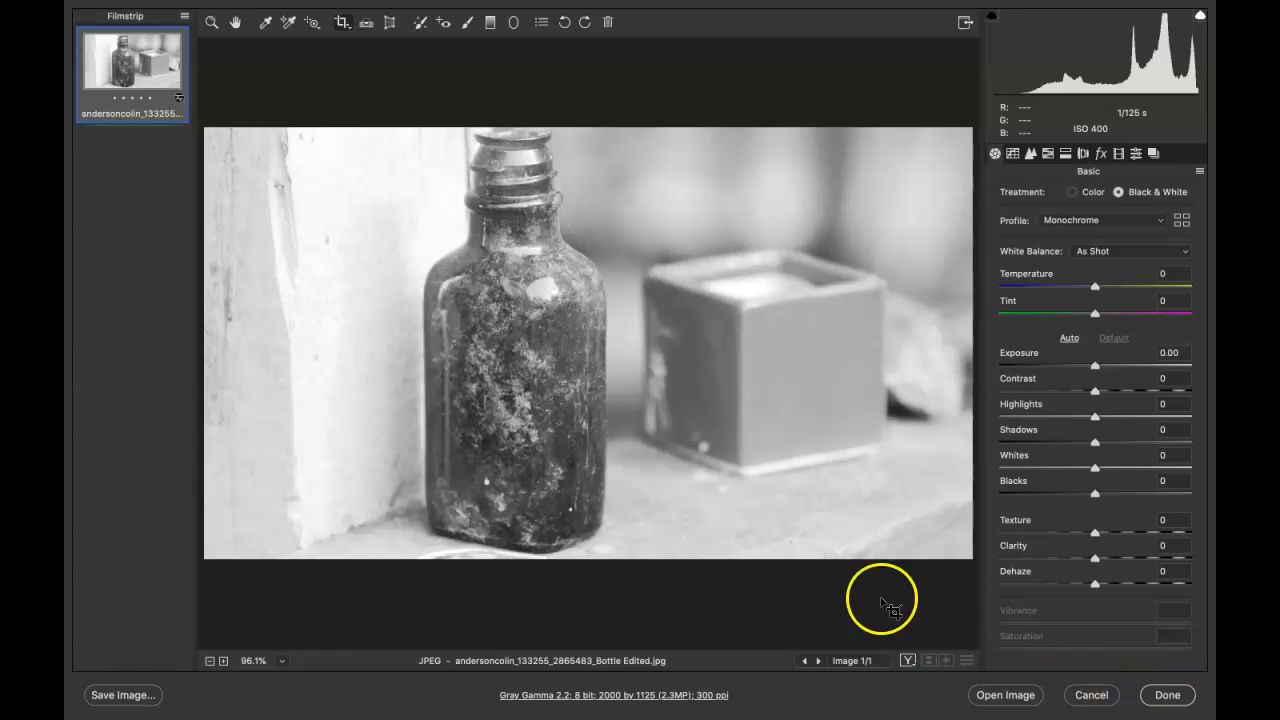
pyautogui.click(341, 22)
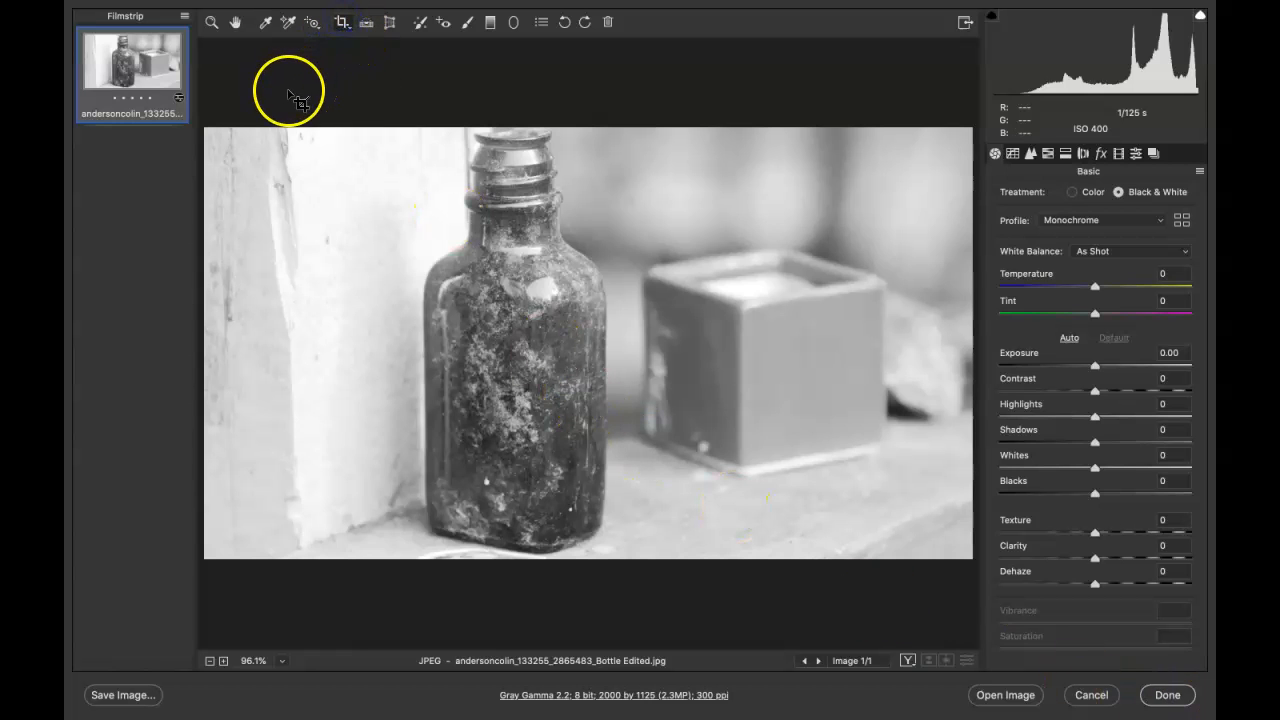
pyautogui.moveTo(294, 129); pyautogui.dragTo(948, 558)
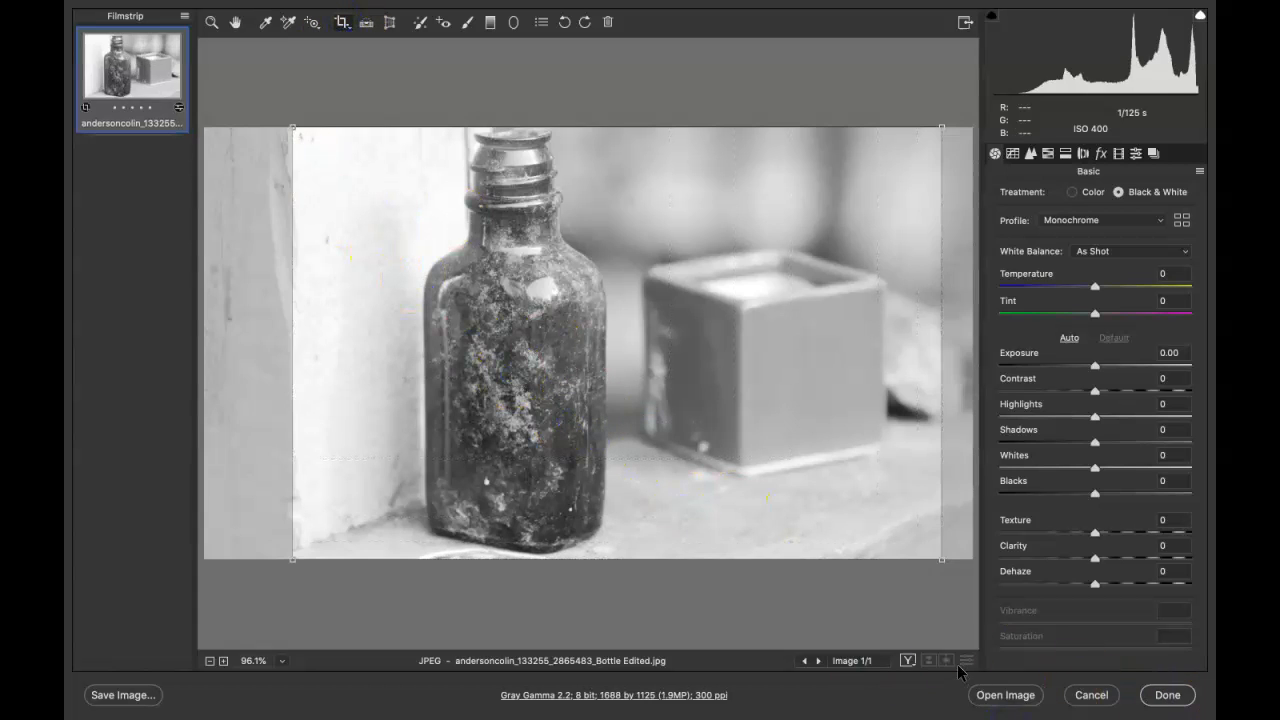
pyautogui.click(1162, 690)
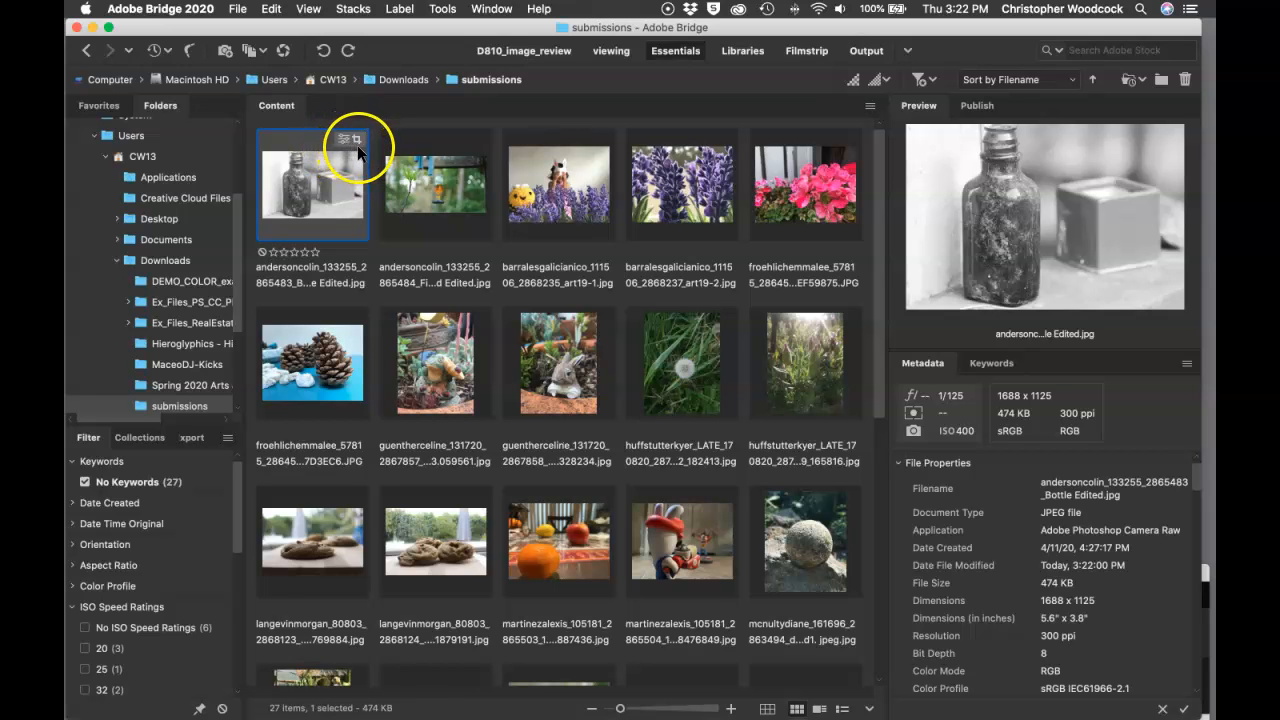
pyautogui.scroll(-3, 356, 150)
pyautogui.scroll(3, 354, 150)
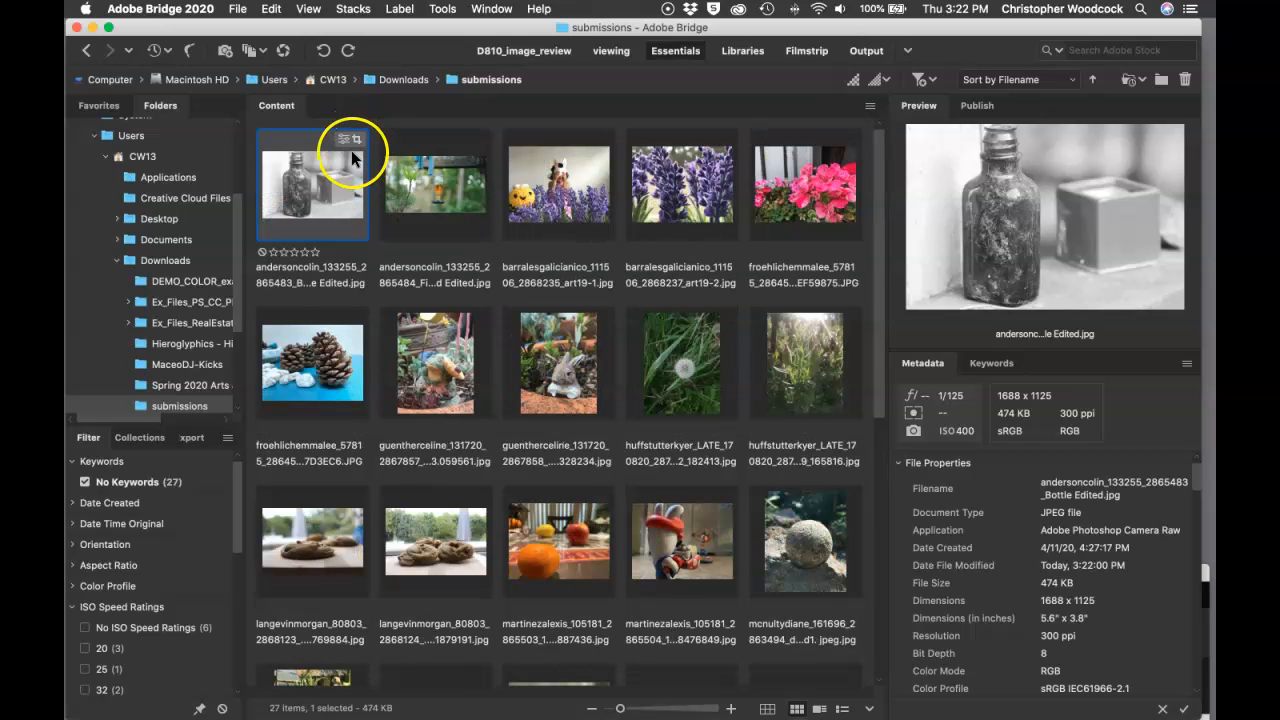